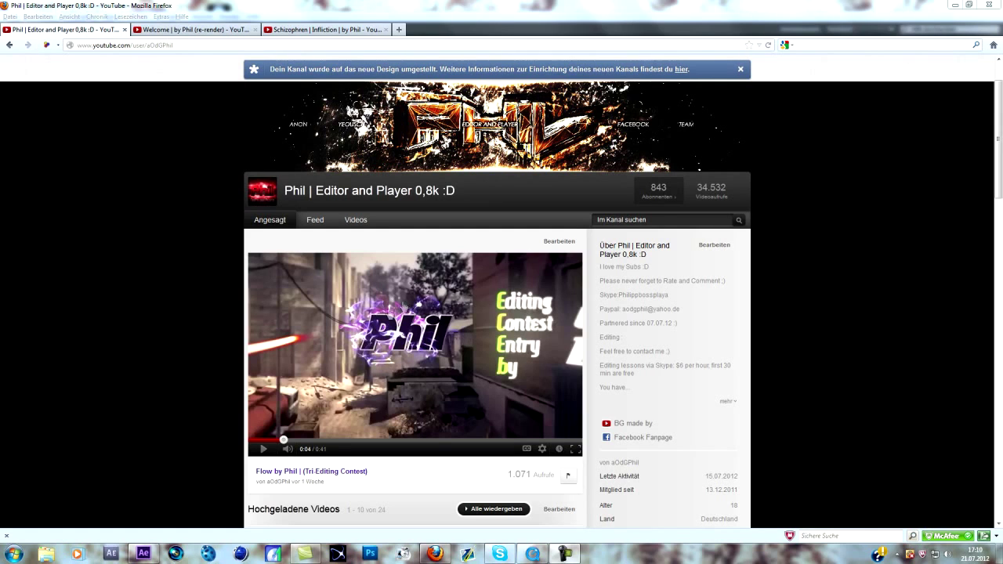
# - Play the channel's featured editing-contest trailer and pause it at 0:07 of 0:41
pyautogui.click(382, 342)
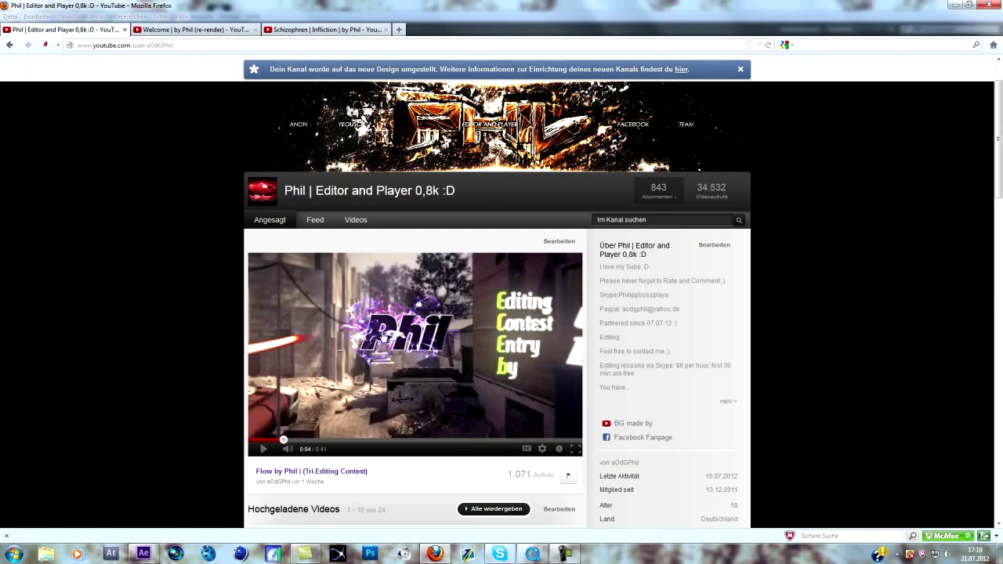
pyautogui.click(413, 363)
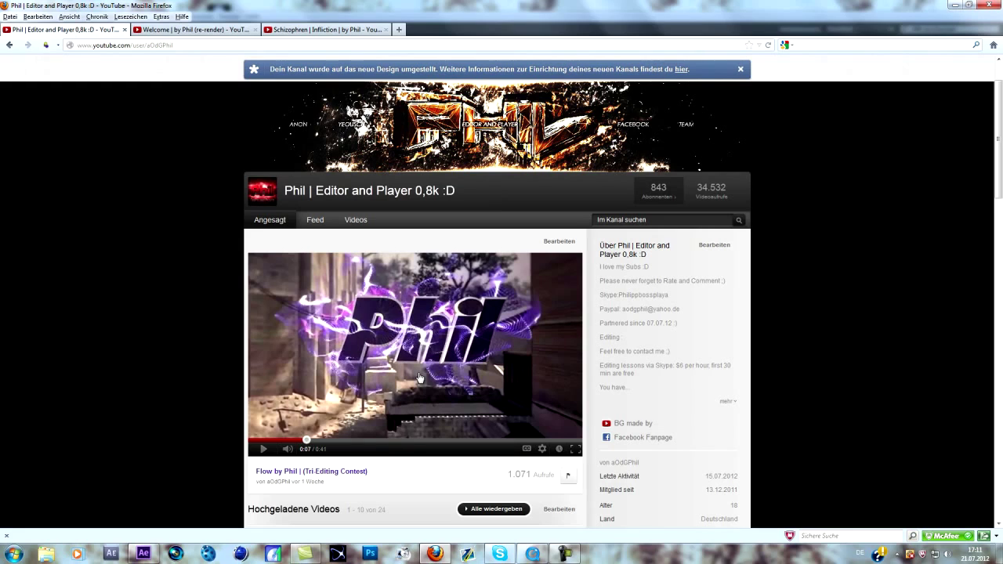
# - Preview the Welcome re-render video, pausing at 0:08 and again at 0:15
pyautogui.click(208, 35)
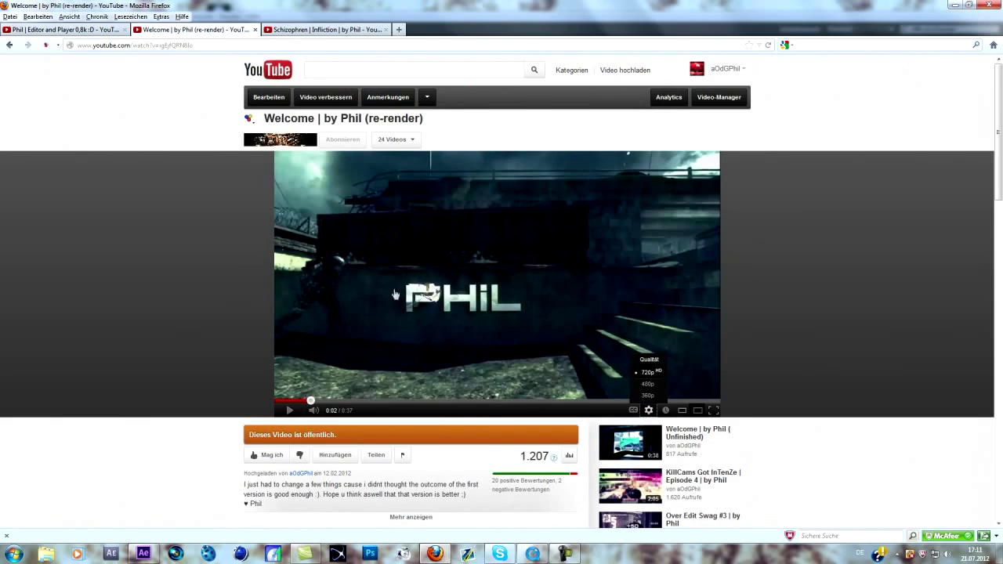
pyautogui.click(367, 345)
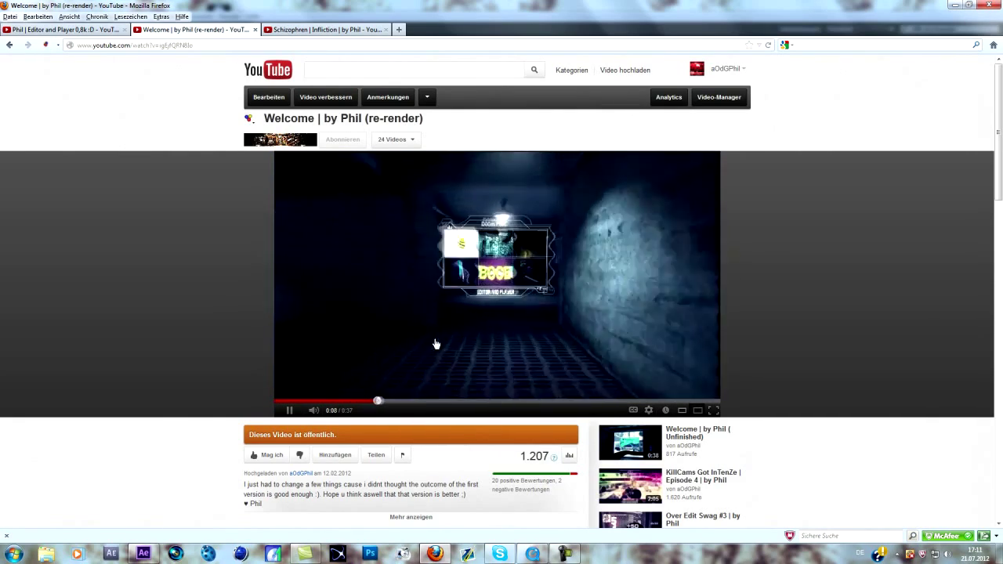
pyautogui.click(484, 285)
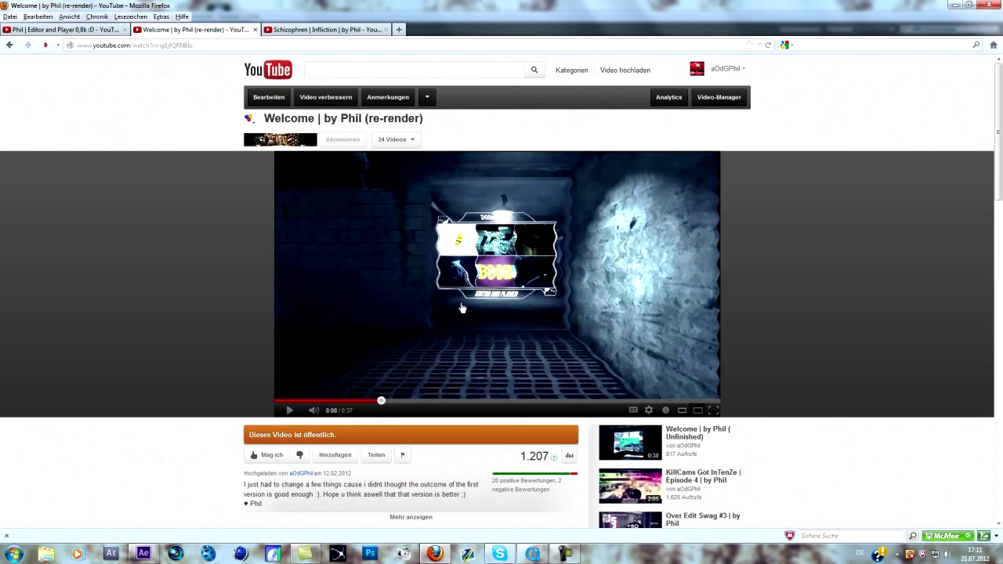
pyautogui.click(462, 308)
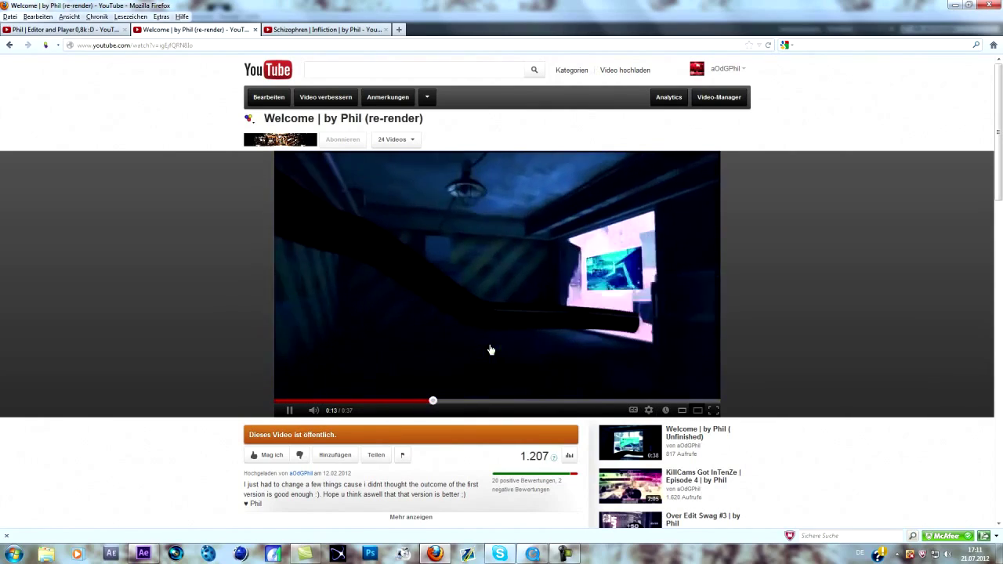
pyautogui.click(493, 286)
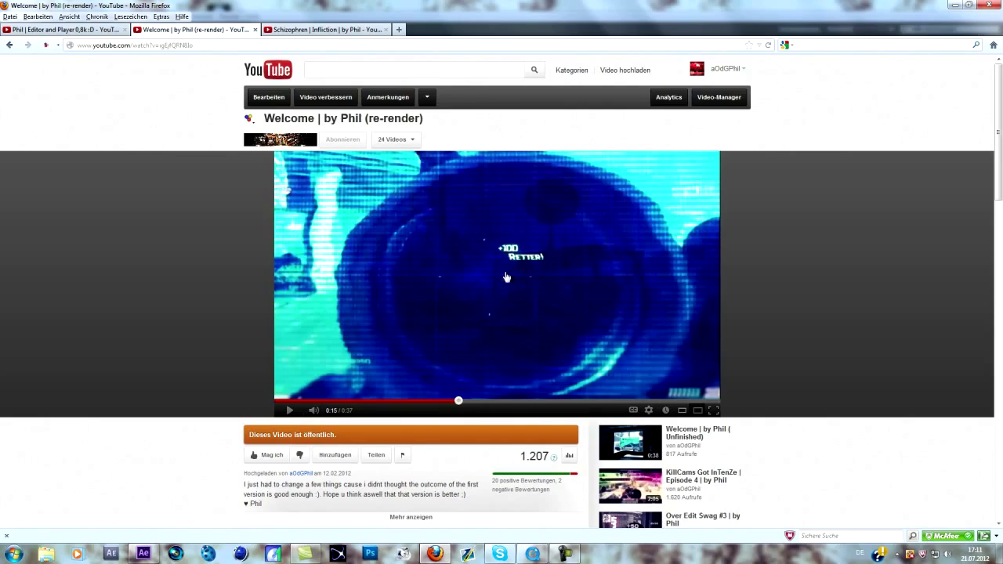
# - Pause the Schizophren | Infliction video near its start, then bring up After Effects
pyautogui.hotkey('ctrl', 'Tab')
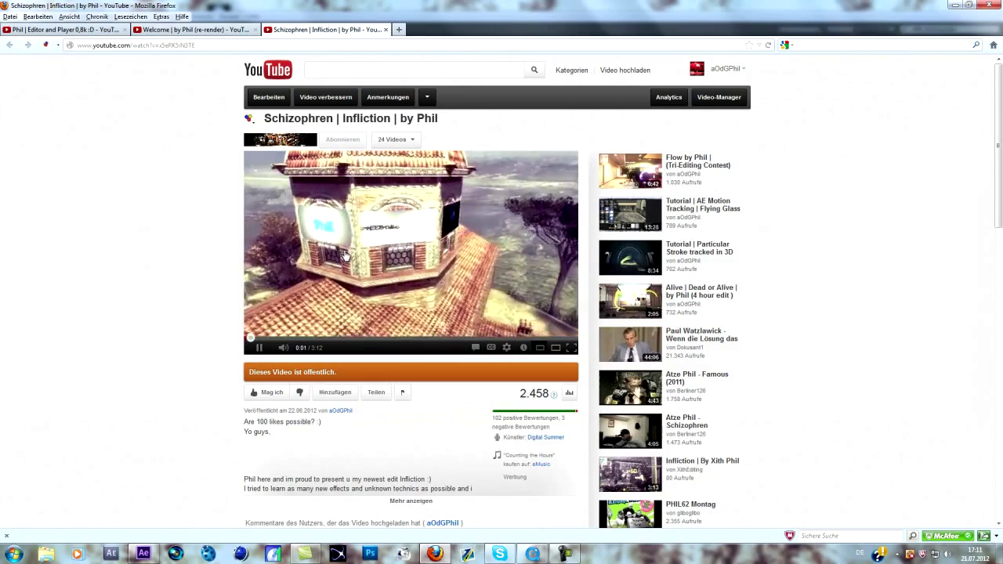
pyautogui.click(384, 223)
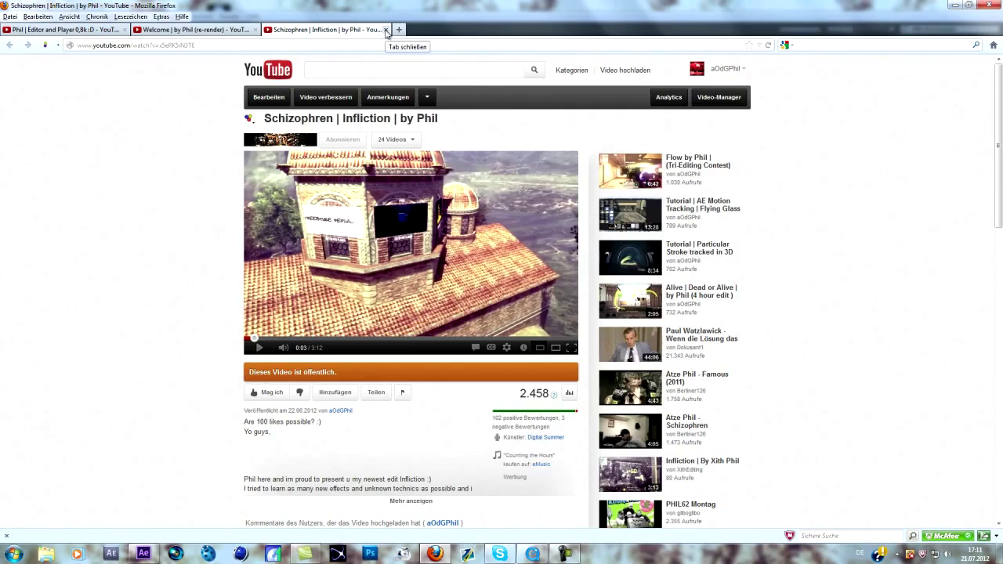
pyautogui.click(142, 554)
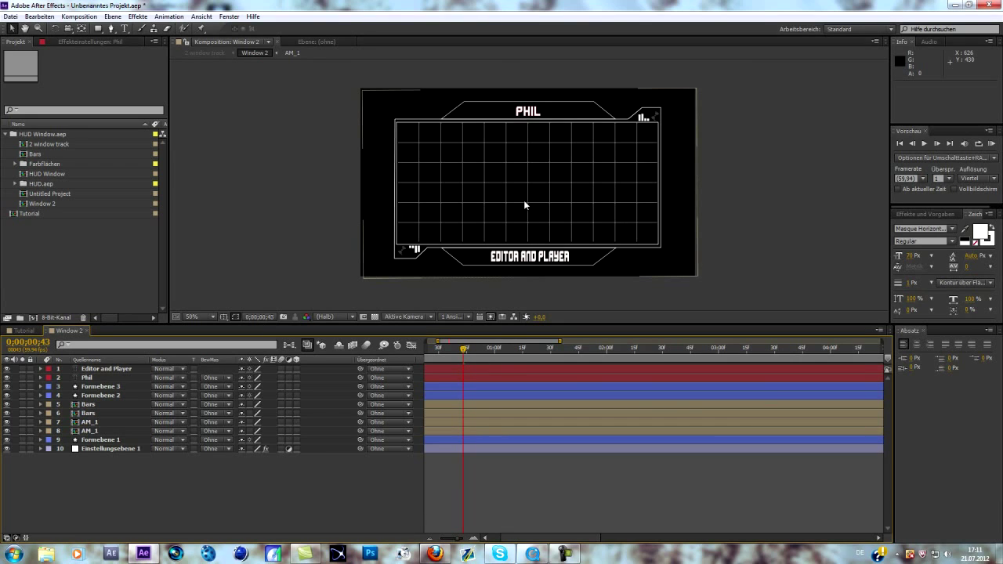
# - Open the empty Tutorial composition in the viewer
pyautogui.click(26, 330)
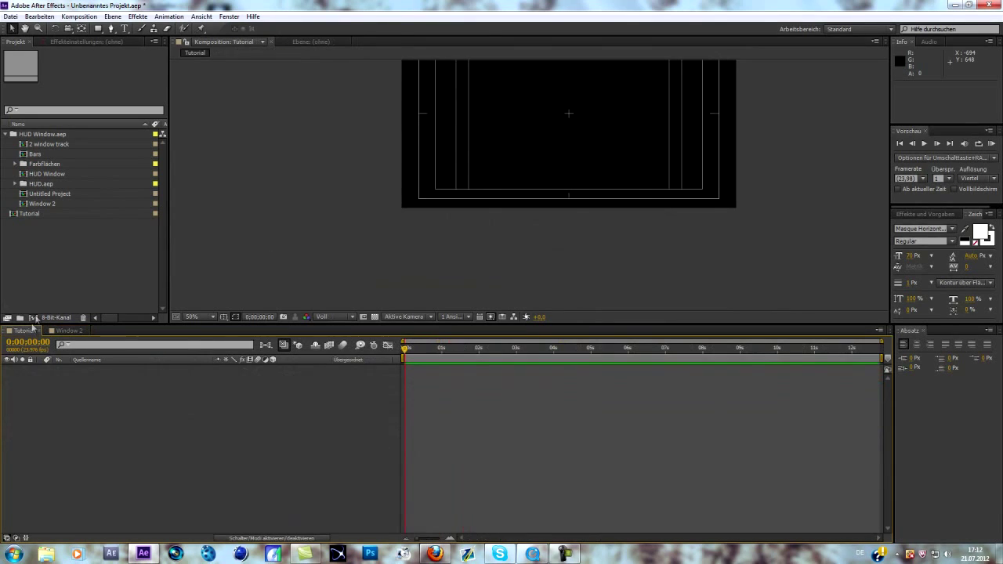
pyautogui.scroll(2, 512, 206)
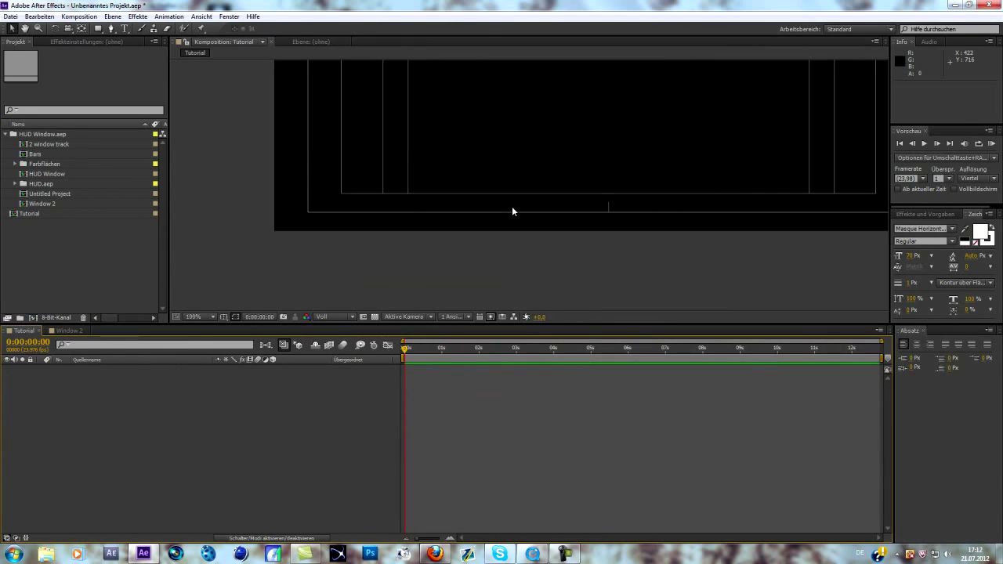
pyautogui.scroll(-2, 506, 224)
pyautogui.moveTo(509, 204); pyautogui.dragTo(495, 267)
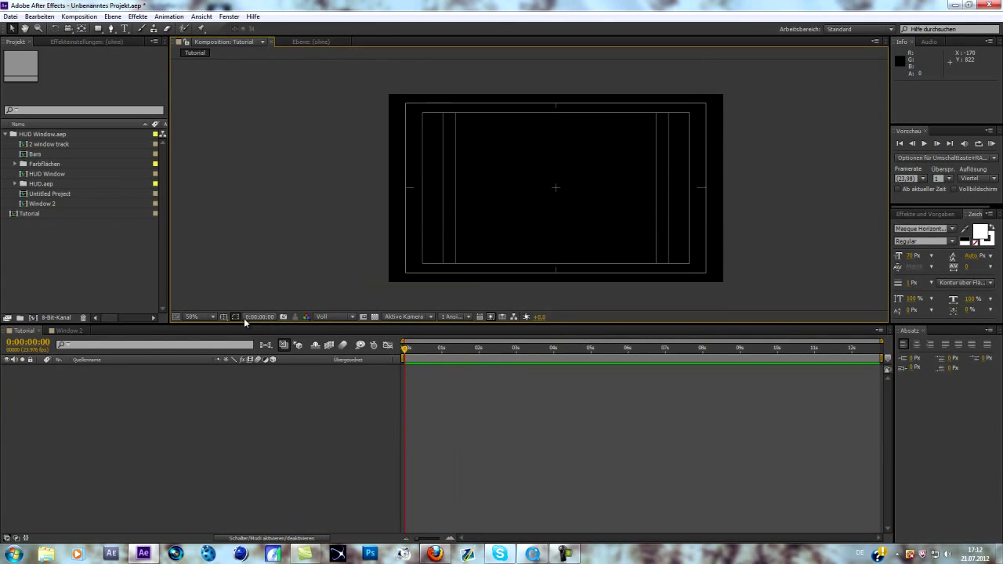
# - Turn the Title/Action Safe guides off and then back on
pyautogui.click(224, 317)
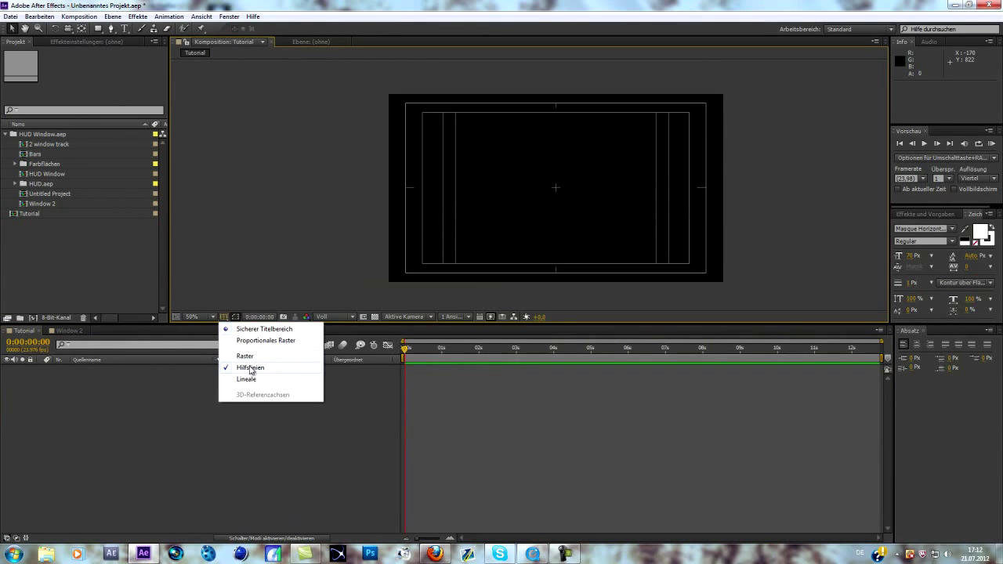
pyautogui.click(237, 329)
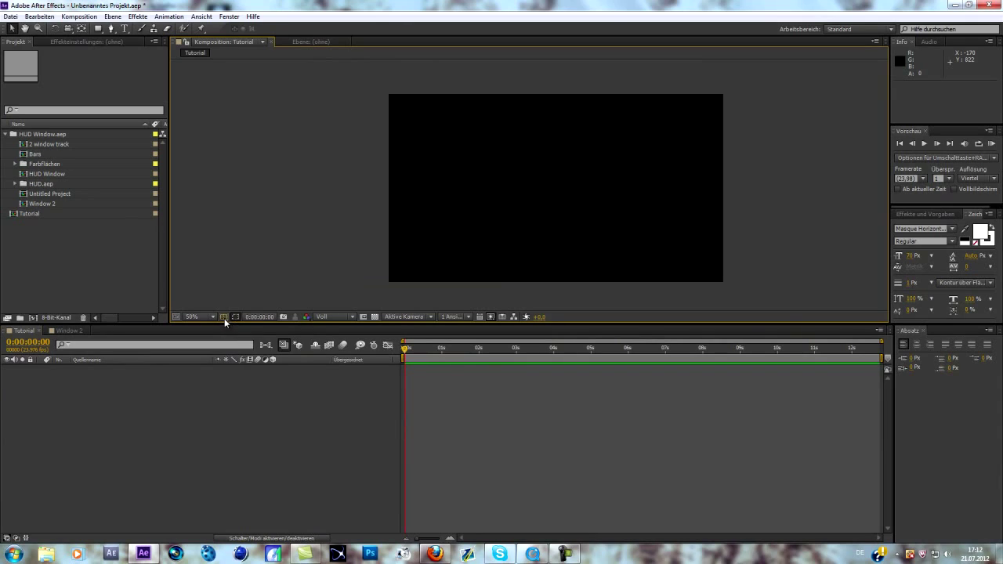
pyautogui.click(224, 317)
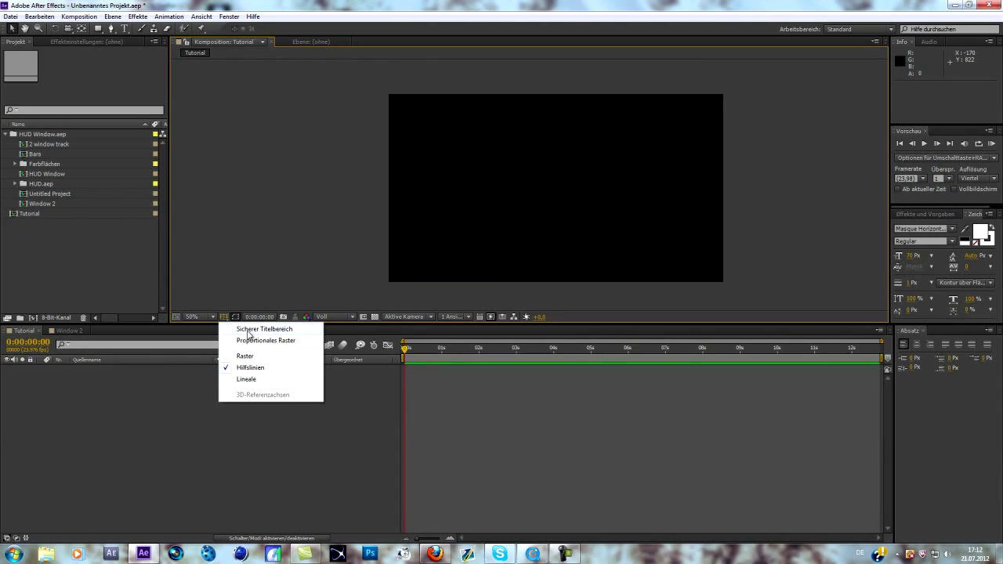
pyautogui.click(248, 330)
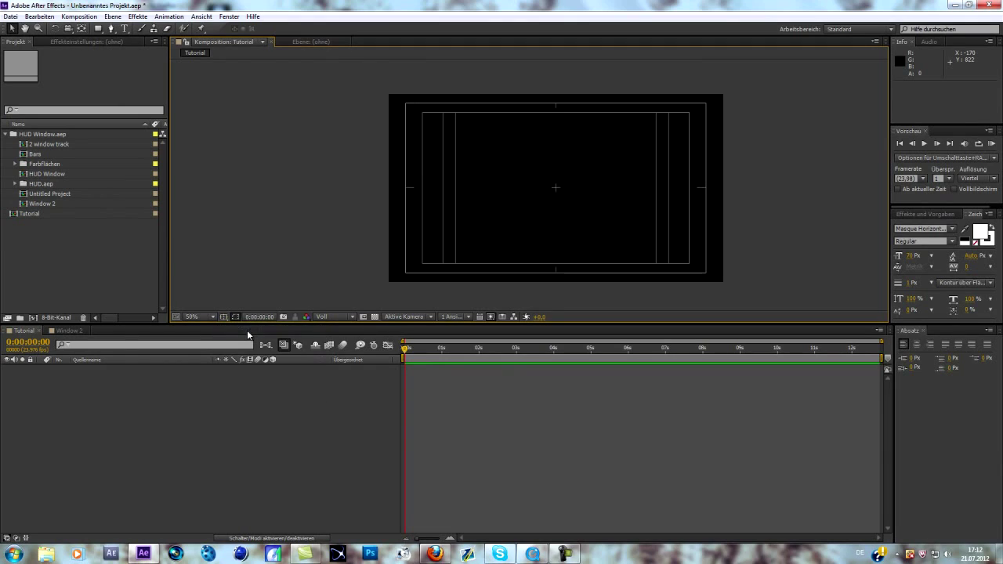
pyautogui.click(111, 28)
# - Pen the shape's bottom edge, with a bevel at lower-left and bottom-right
pyautogui.moveTo(490, 214); pyautogui.dragTo(352, 199)
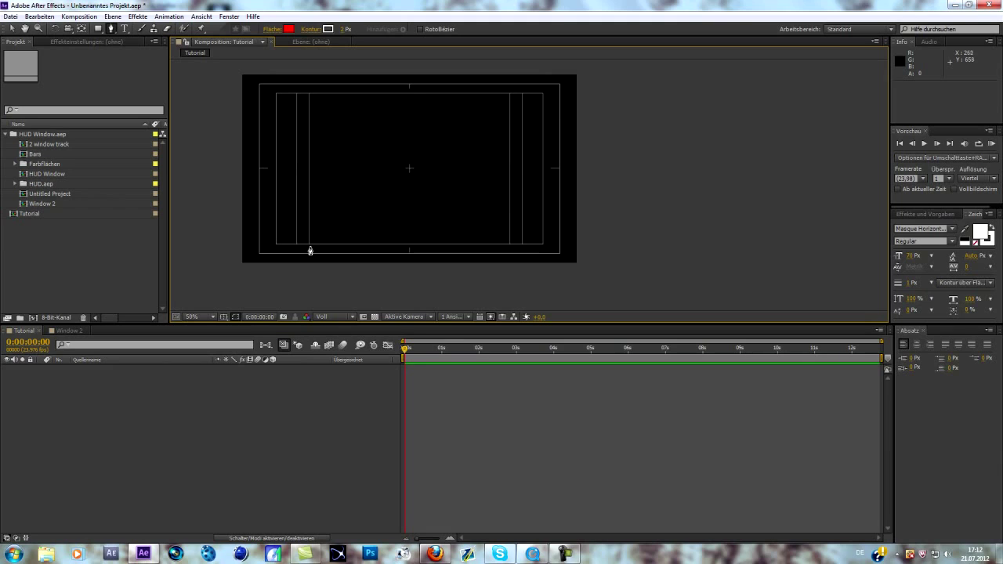
pyautogui.click(275, 245)
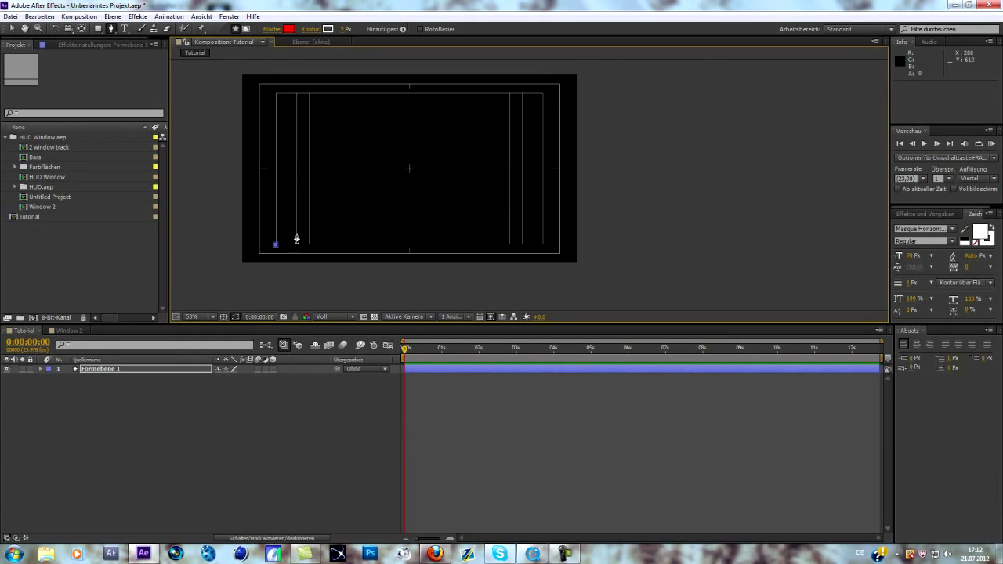
pyautogui.click(296, 235)
pyautogui.click(309, 236)
pyautogui.click(509, 235)
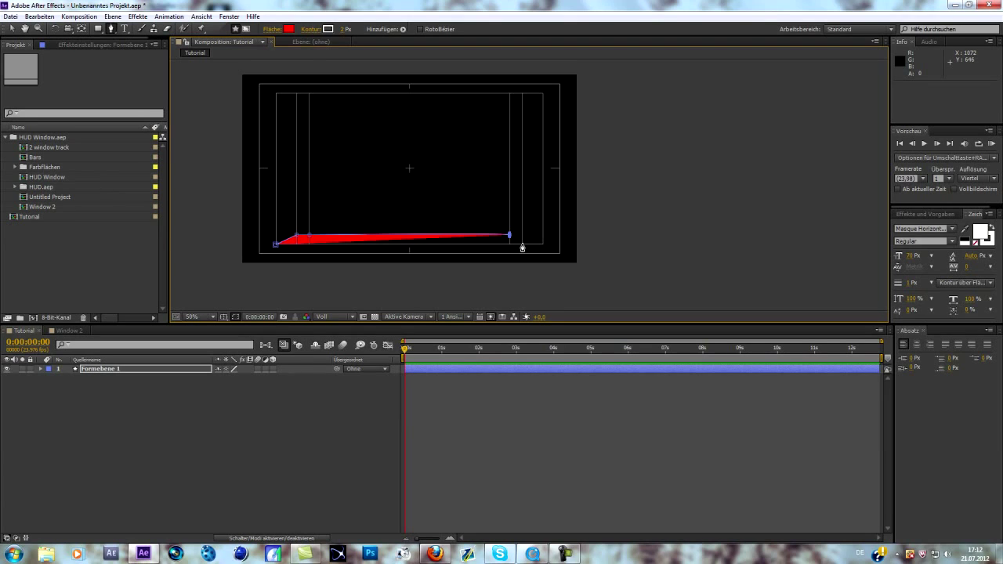
pyautogui.click(522, 243)
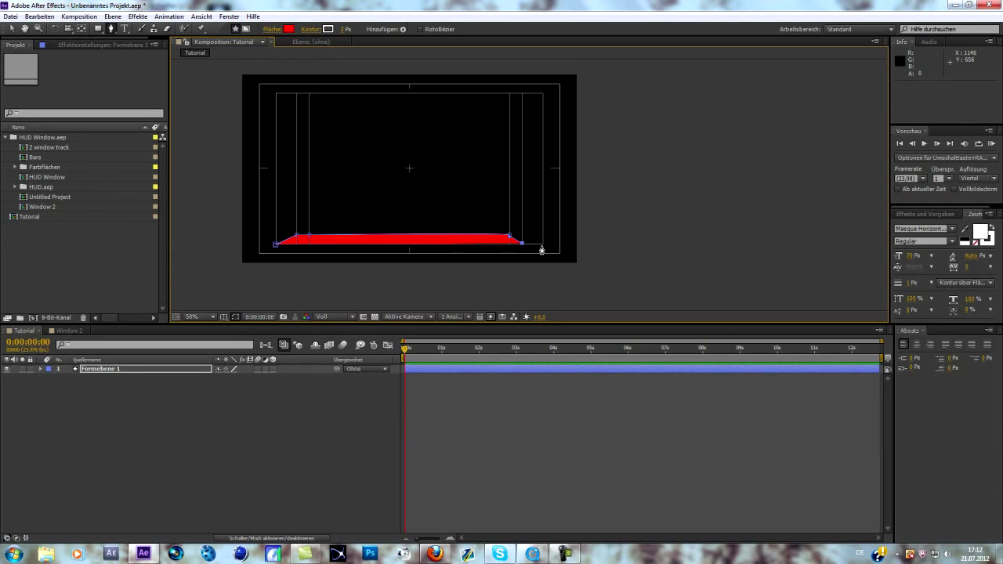
pyautogui.click(542, 244)
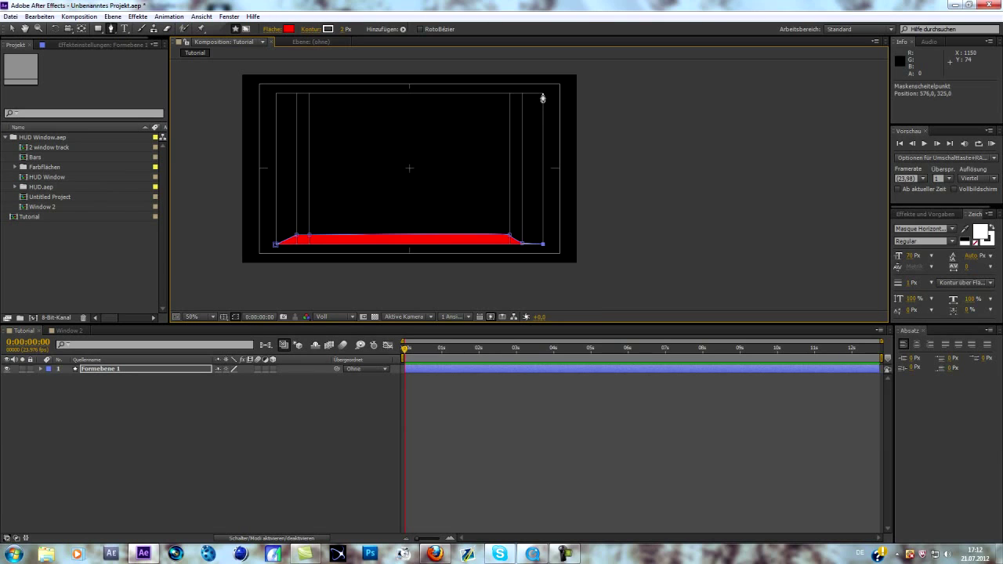
# - Add the top-right and top-edge corner points, closing the outline at the top-left
pyautogui.click(543, 94)
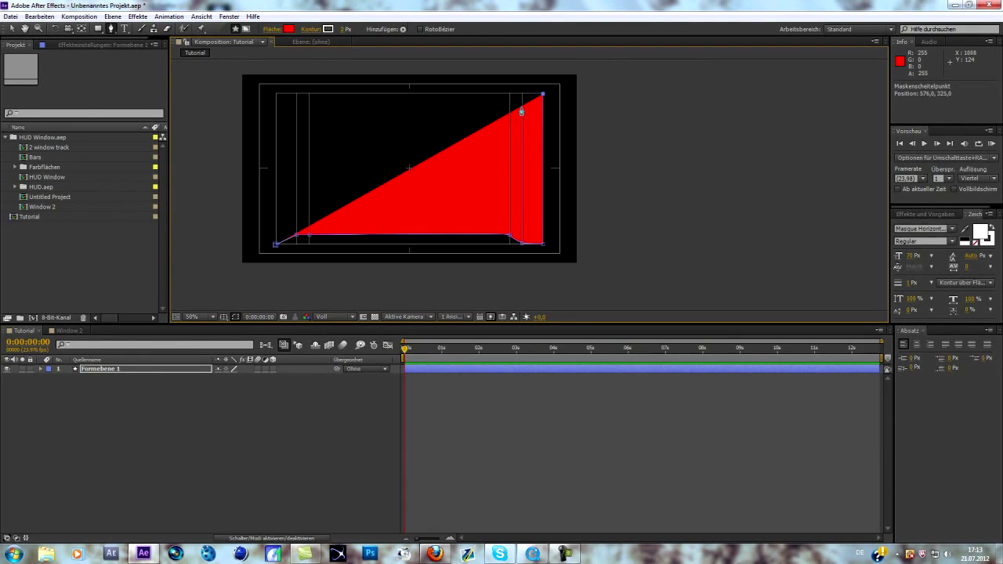
pyautogui.click(522, 105)
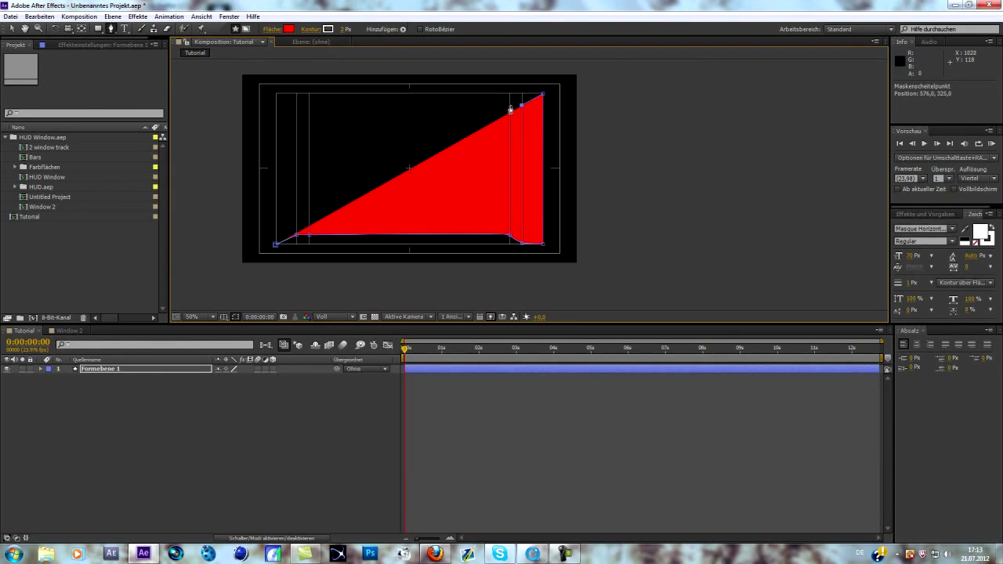
pyautogui.moveTo(510, 112); pyautogui.dragTo(510, 104)
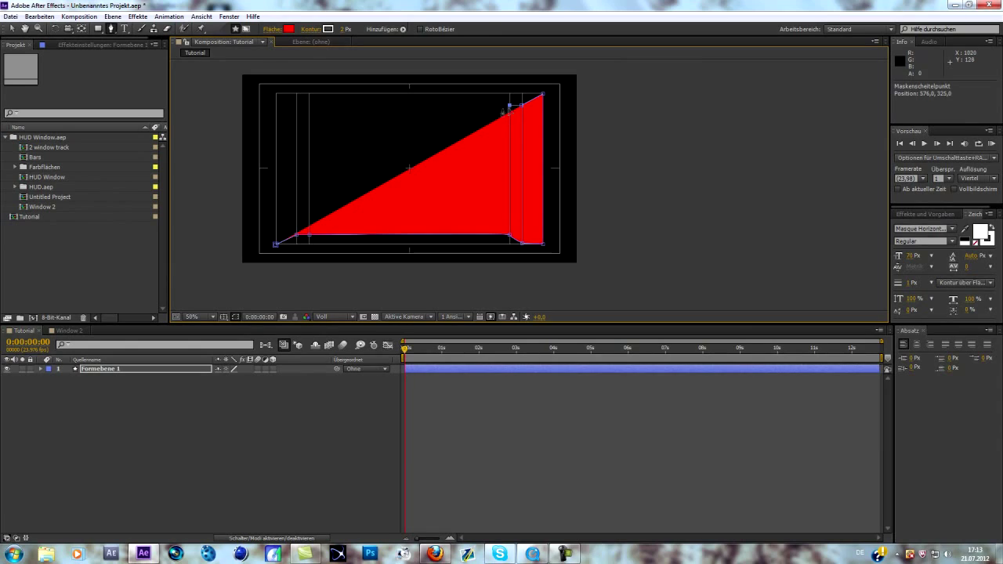
pyautogui.click(308, 105)
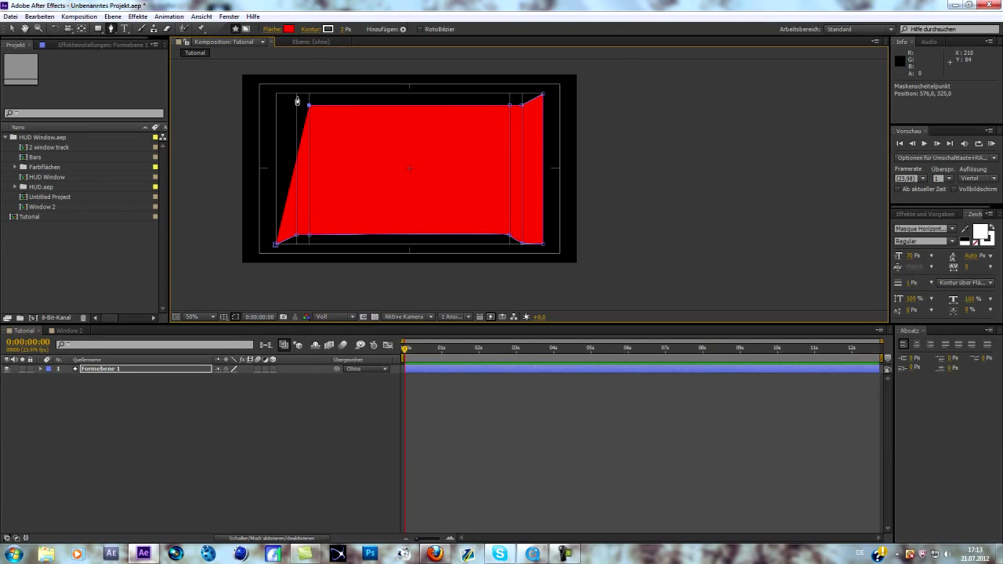
pyautogui.click(296, 95)
pyautogui.click(276, 94)
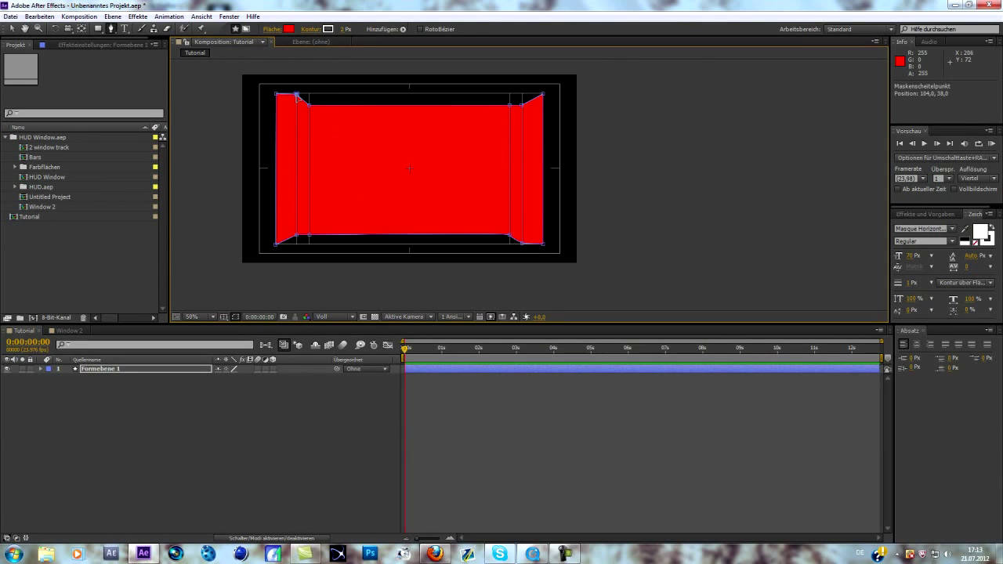
pyautogui.click(69, 330)
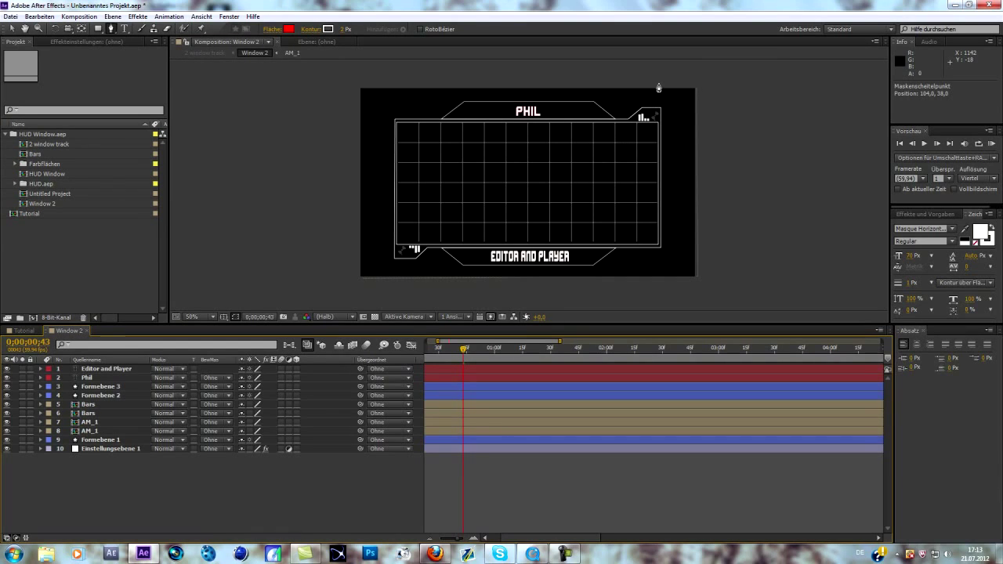
# - In Tutorial, delete the kinked top-edge points and drag corners to square the top-left and bottom-right
pyautogui.click(30, 331)
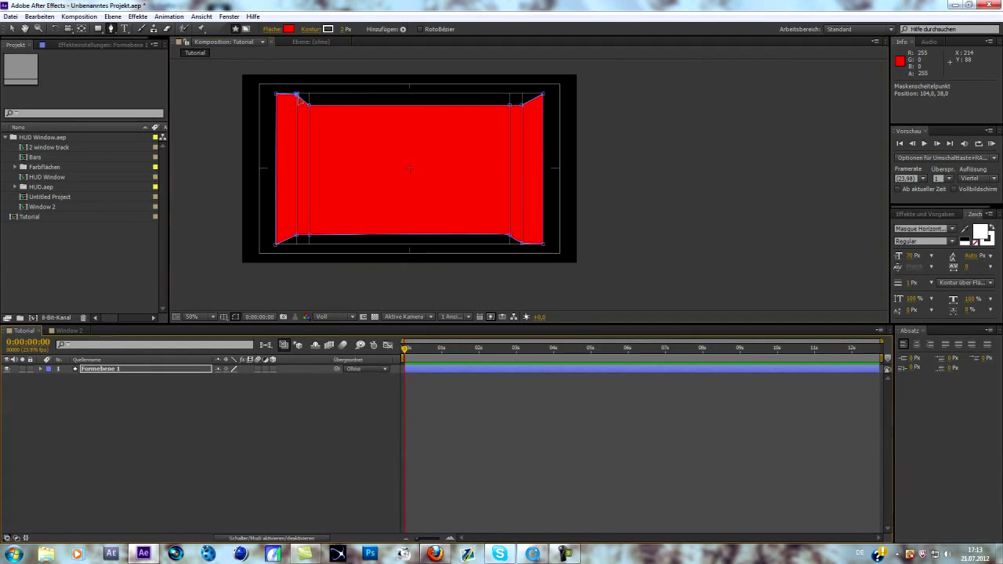
pyautogui.click(298, 101)
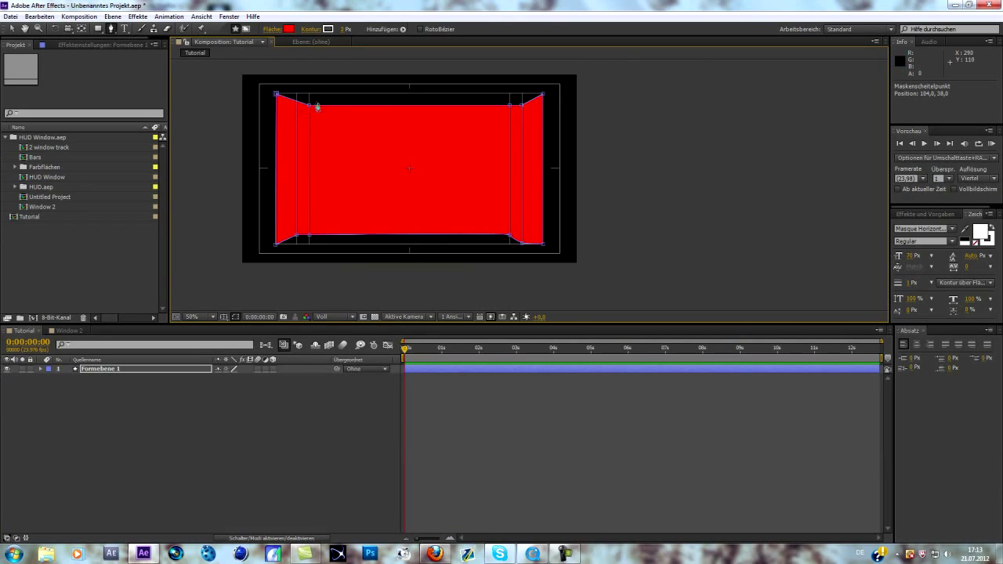
pyautogui.click(309, 108)
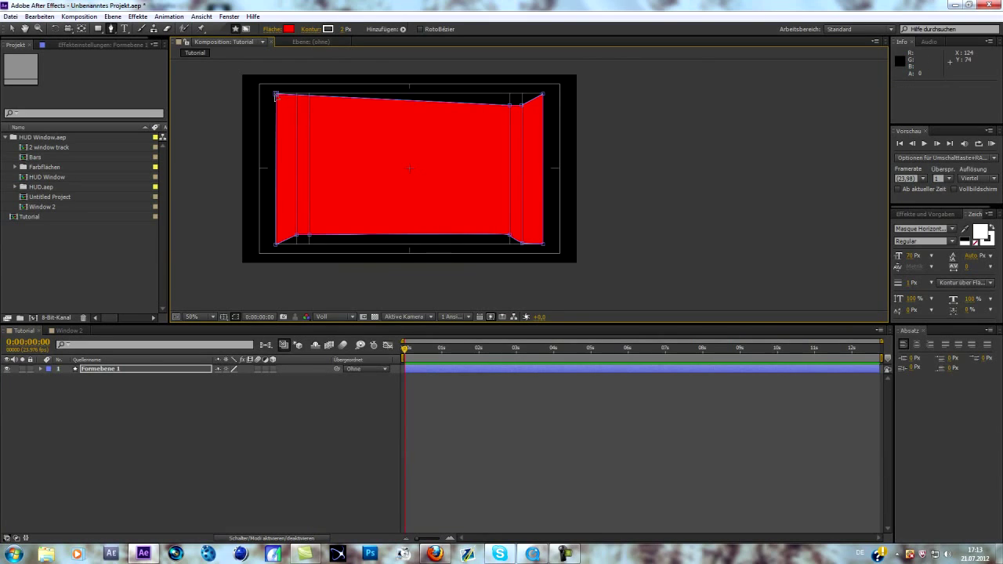
pyautogui.moveTo(276, 94); pyautogui.dragTo(276, 104)
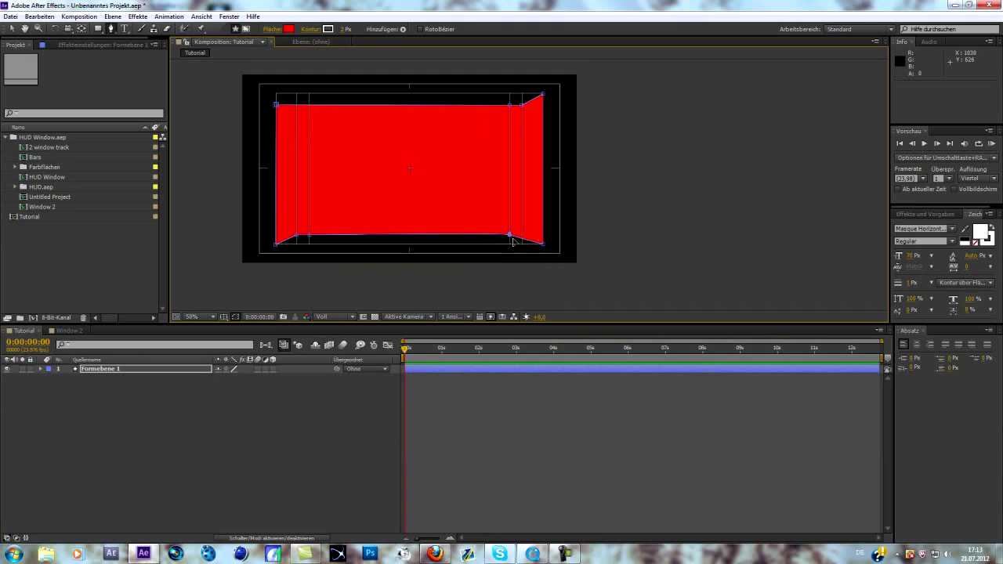
pyautogui.moveTo(544, 247); pyautogui.dragTo(546, 239)
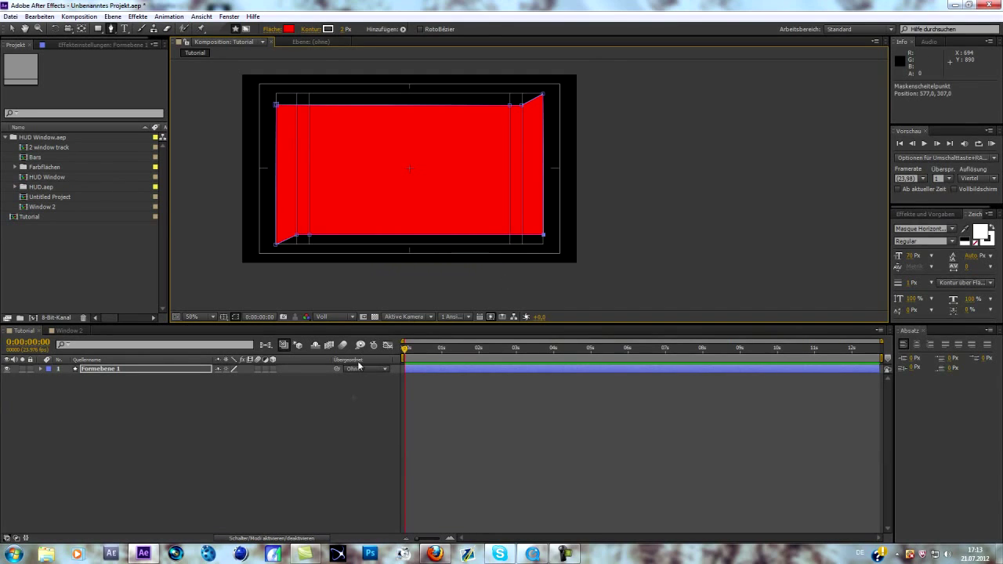
pyautogui.click(345, 404)
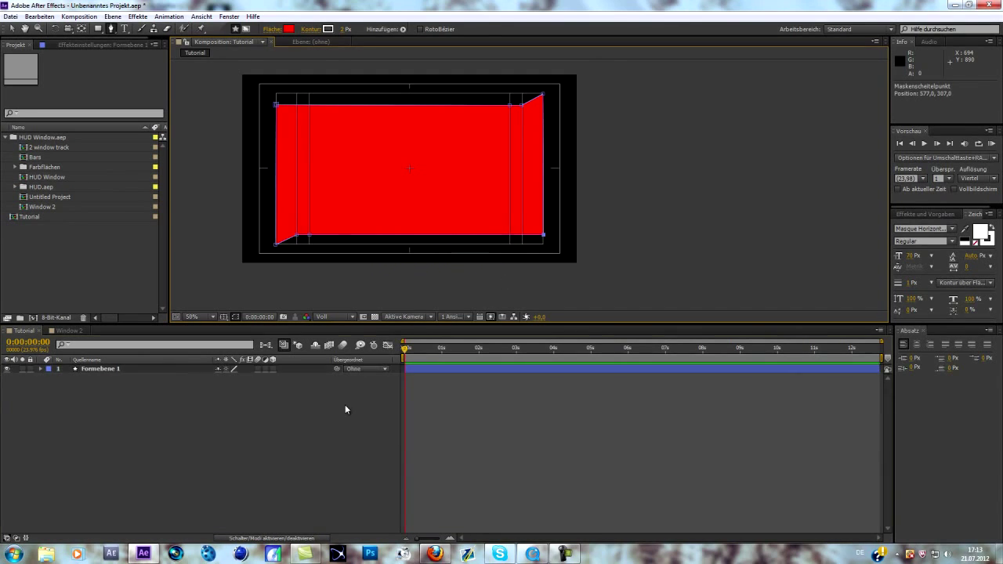
# - Set the fill to white FDFDFD and draw rectangle Formebene 2 inside the red shape
pyautogui.click(289, 29)
pyautogui.moveTo(227, 239); pyautogui.dragTo(130, 213)
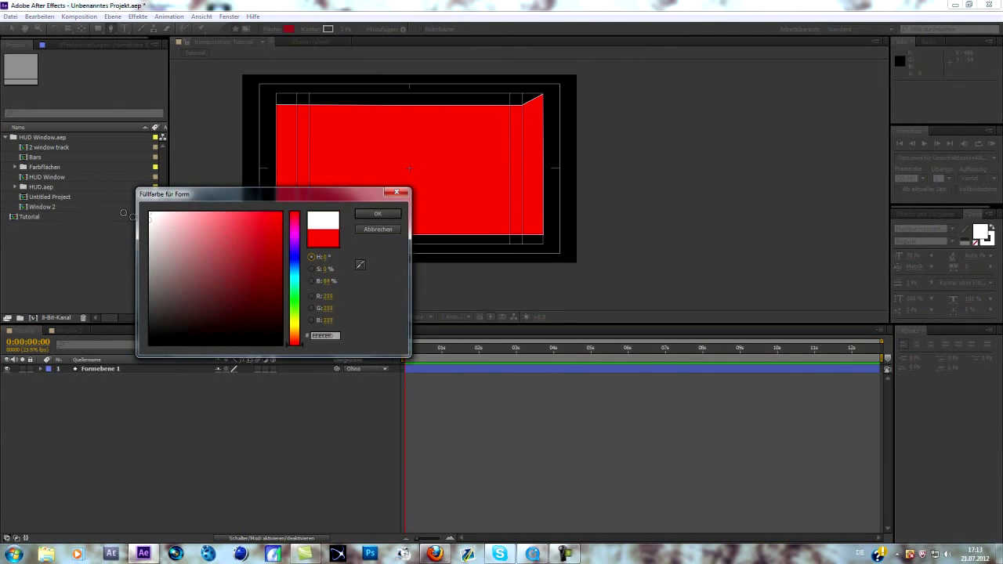
pyautogui.click(398, 217)
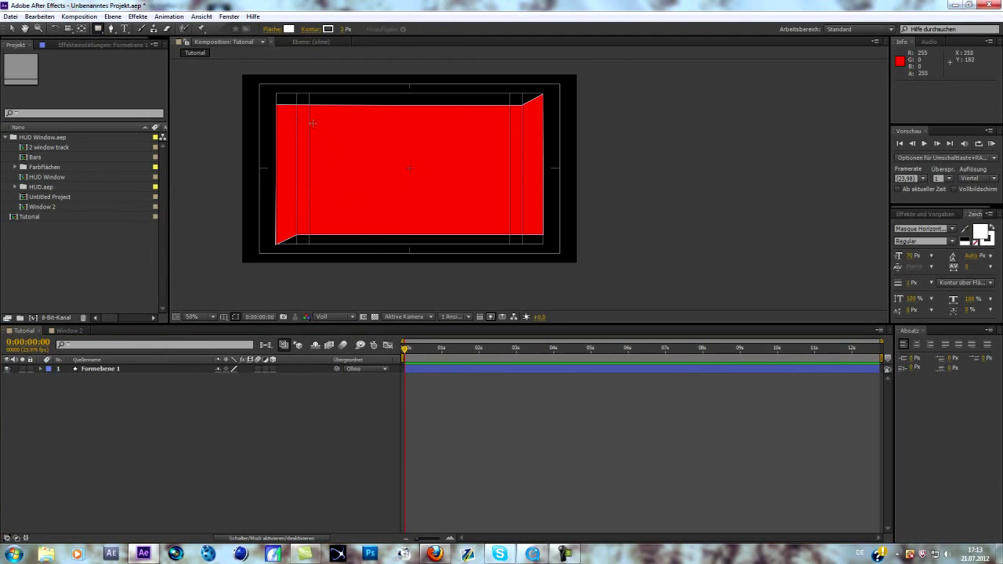
pyautogui.moveTo(278, 105); pyautogui.dragTo(540, 232)
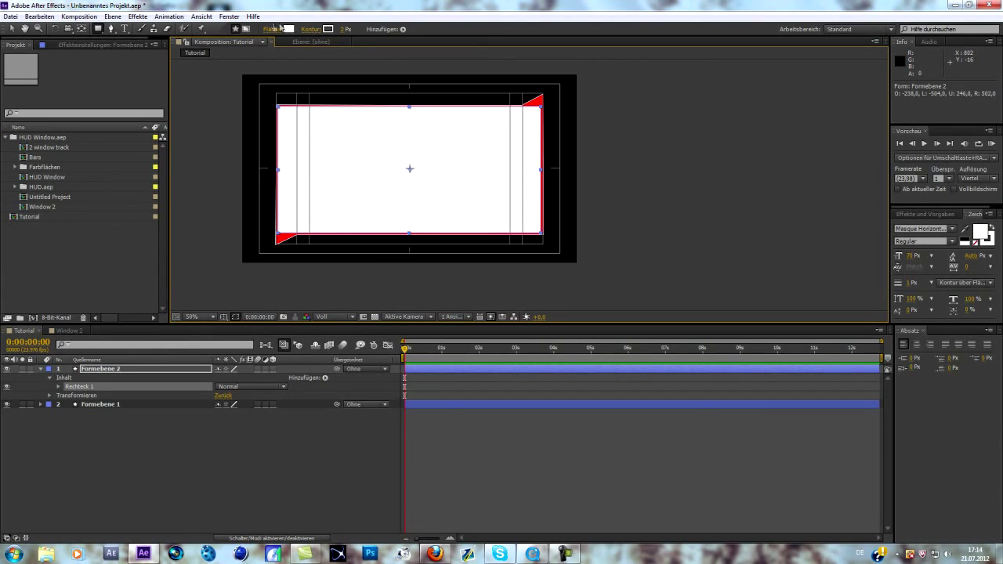
# - Set the white rectangle's fill opacity (Deckkraft) to 0%
pyautogui.click(272, 29)
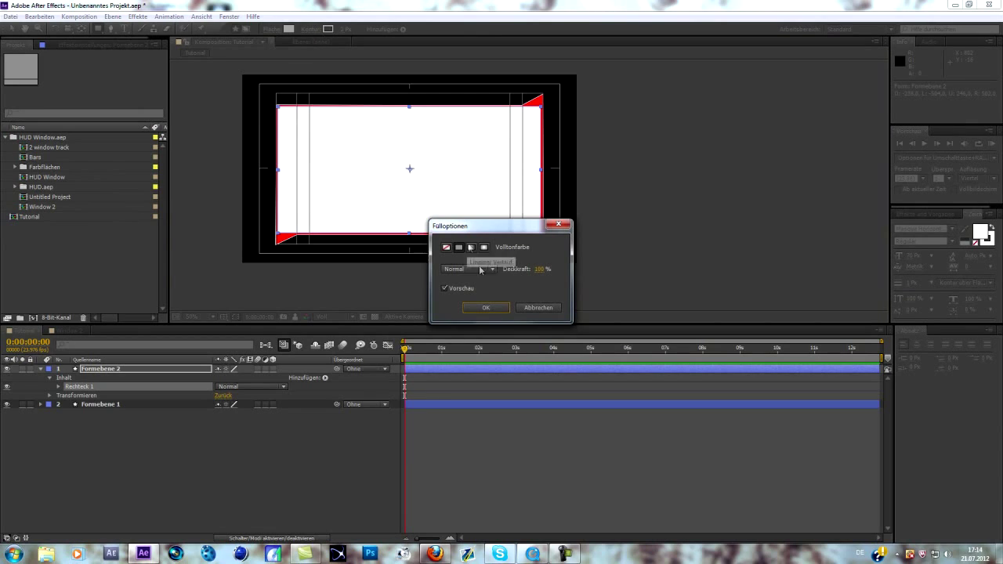
pyautogui.moveTo(537, 268); pyautogui.dragTo(410, 263)
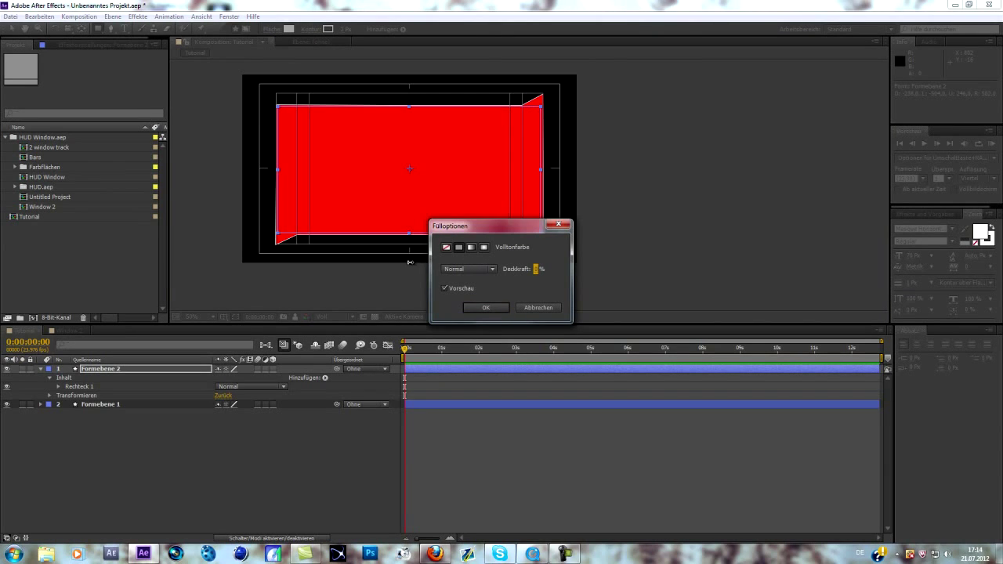
pyautogui.click(485, 307)
# - Set Formebene 1's fill opacity to 0% as well
pyautogui.click(102, 404)
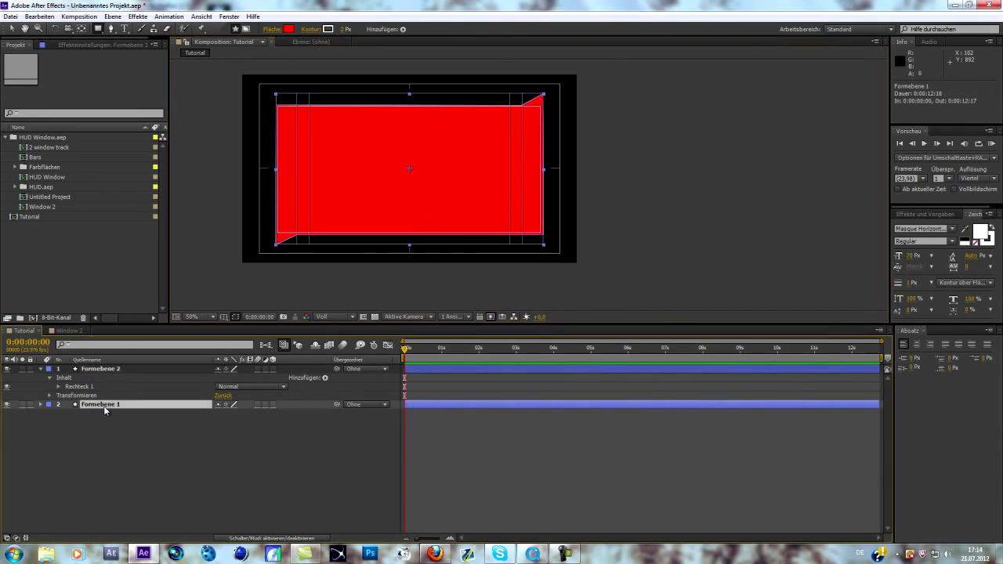
pyautogui.click(290, 29)
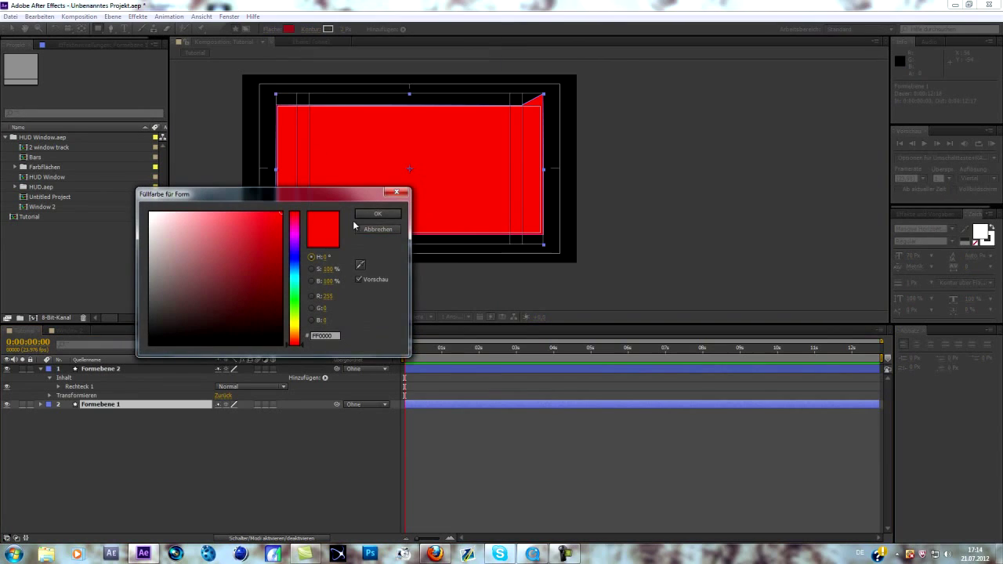
pyautogui.click(382, 213)
pyautogui.click(270, 29)
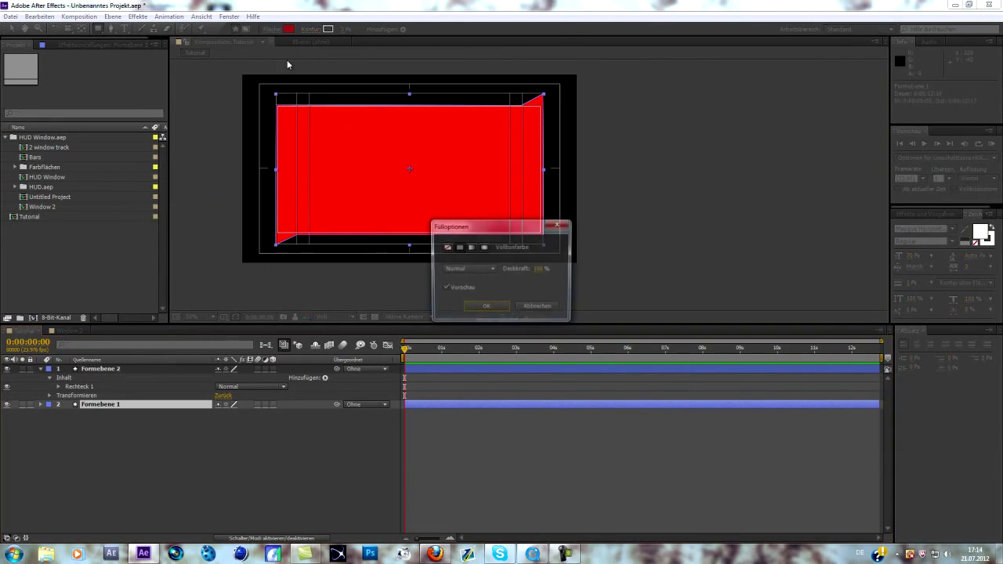
pyautogui.moveTo(537, 272); pyautogui.dragTo(411, 266)
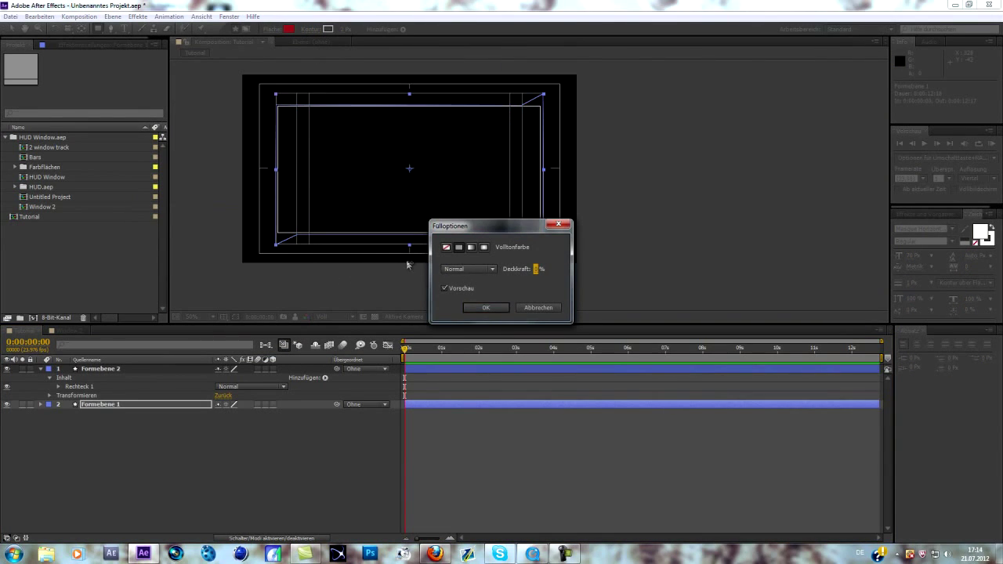
pyautogui.click(486, 307)
# - At 100% zoom, nudge Formebene 1's top-right vertex to about 1024, 116, then return to 50%
pyautogui.press('.')
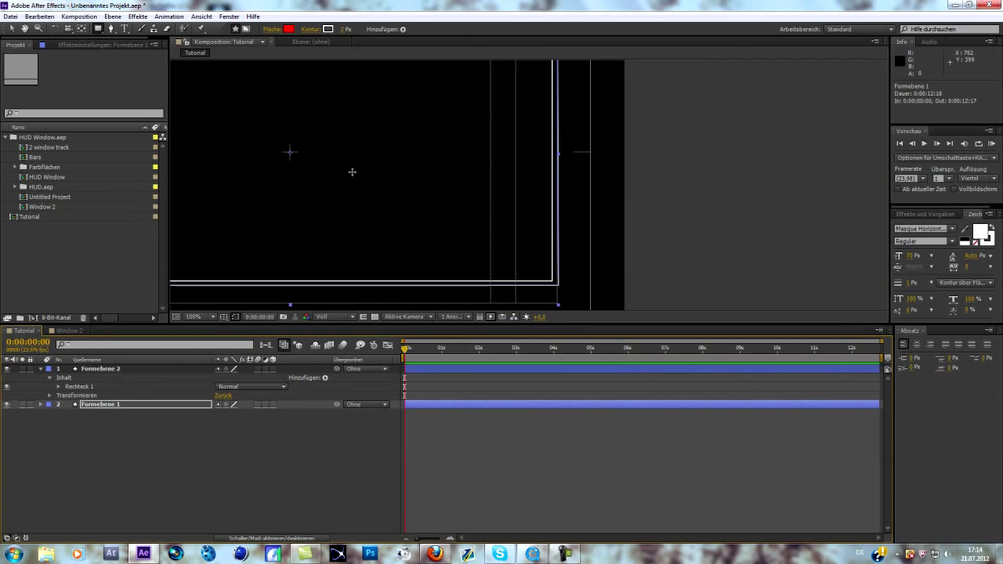
pyautogui.moveTo(349, 170); pyautogui.dragTo(578, 258)
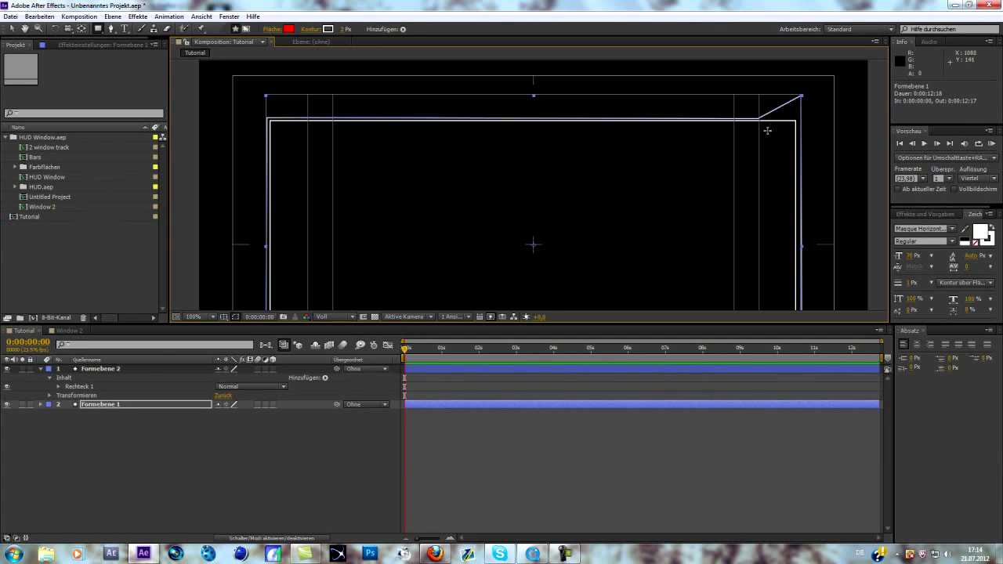
pyautogui.press('v')
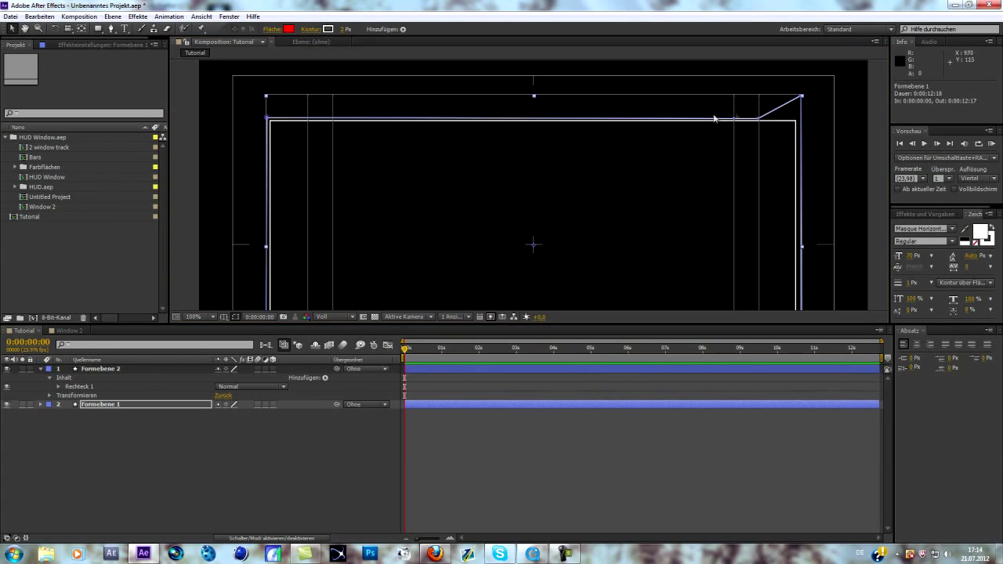
pyautogui.moveTo(753, 120); pyautogui.dragTo(735, 119)
pyautogui.press(',')
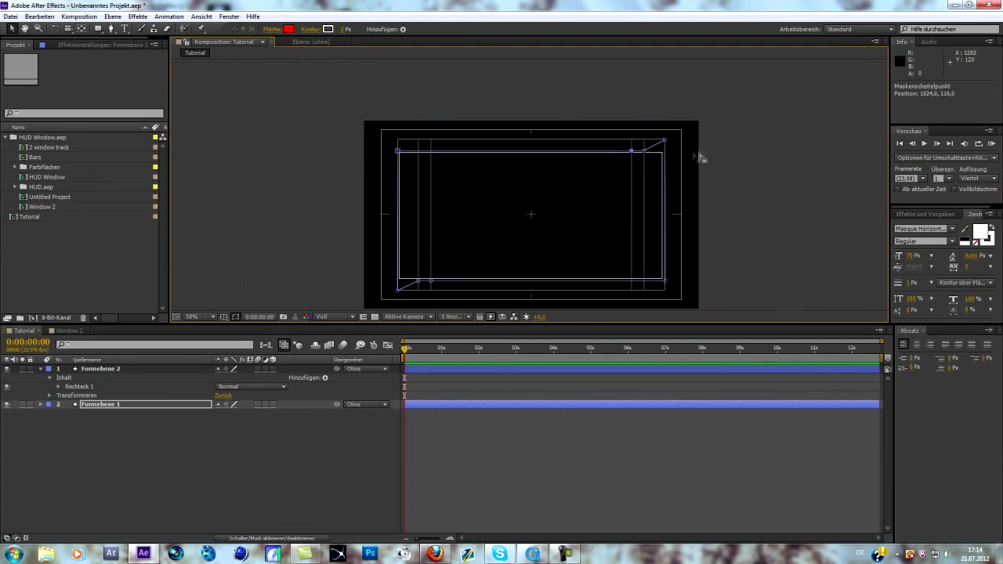
pyautogui.moveTo(560, 201); pyautogui.dragTo(544, 148)
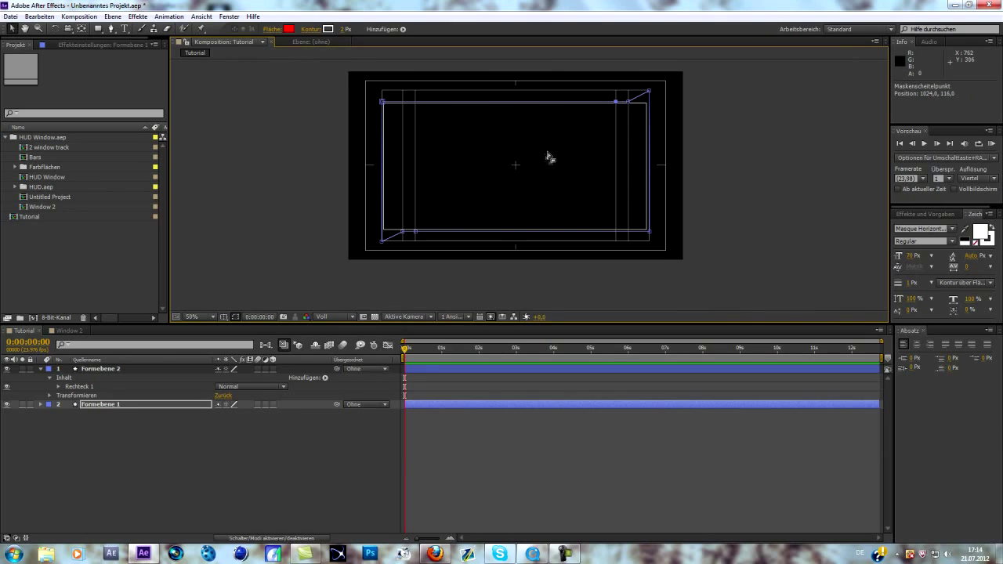
# - Add a new white solid layer, Weiße Farbfläche 2
pyautogui.rightClick(115, 423)
pyautogui.moveTo(154, 313)
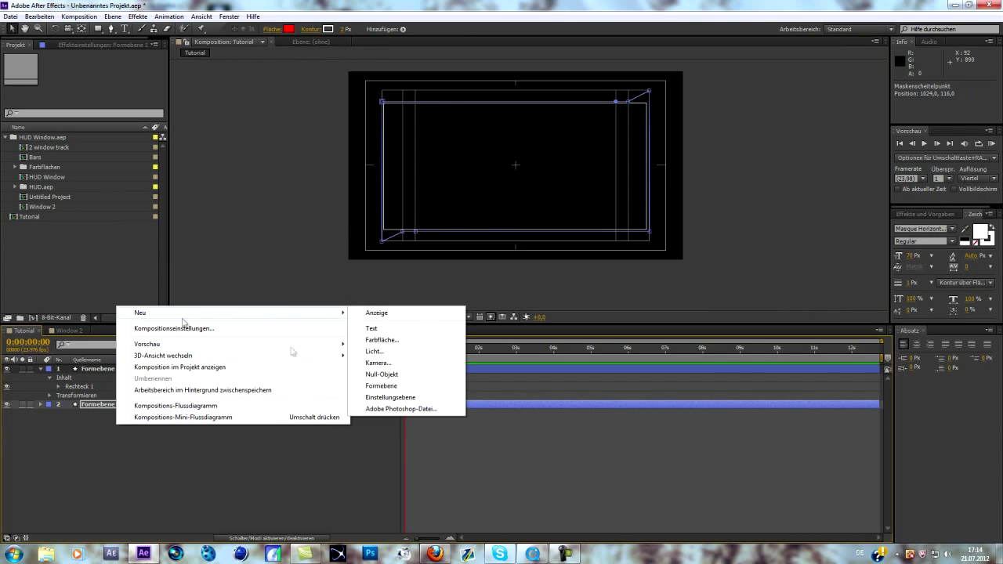
pyautogui.click(395, 341)
pyautogui.click(318, 345)
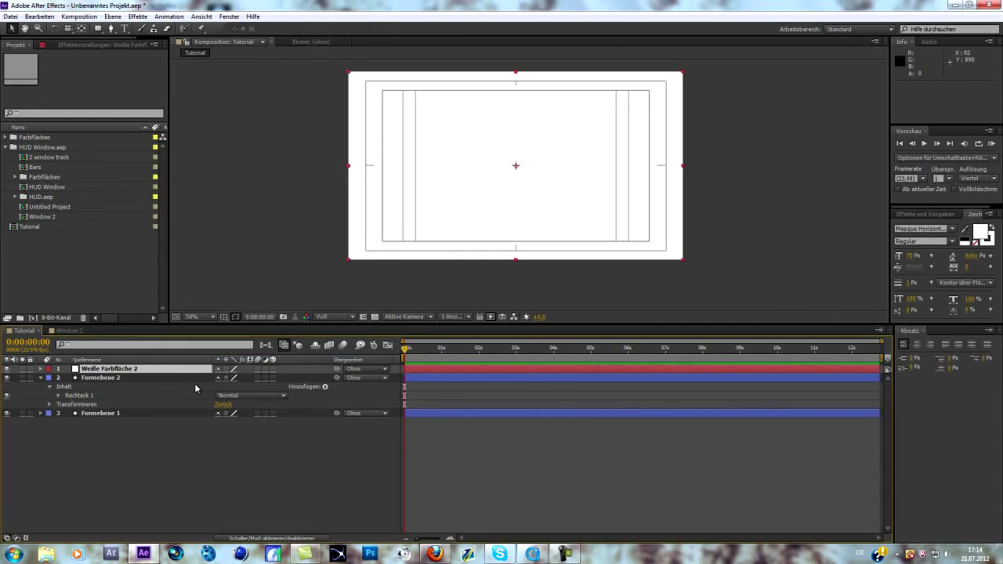
# - Apply Effekt > Generieren > Raster to the white solid
pyautogui.rightClick(107, 373)
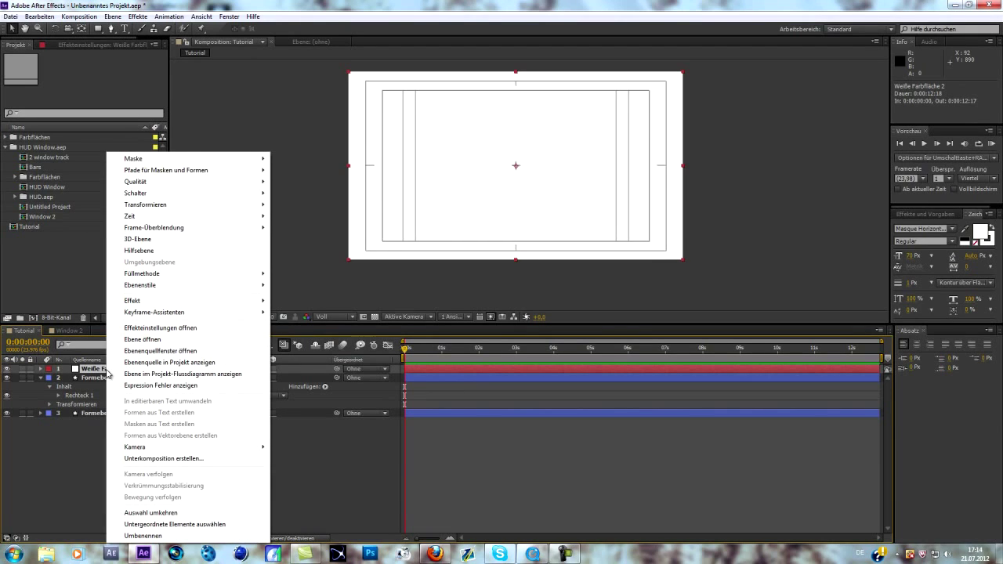
pyautogui.moveTo(179, 305)
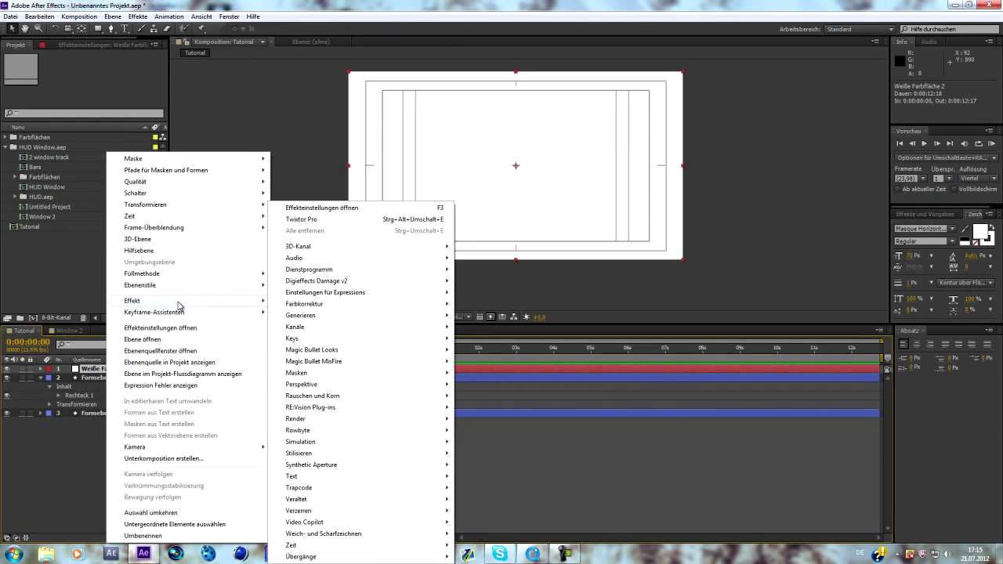
pyautogui.moveTo(302, 316)
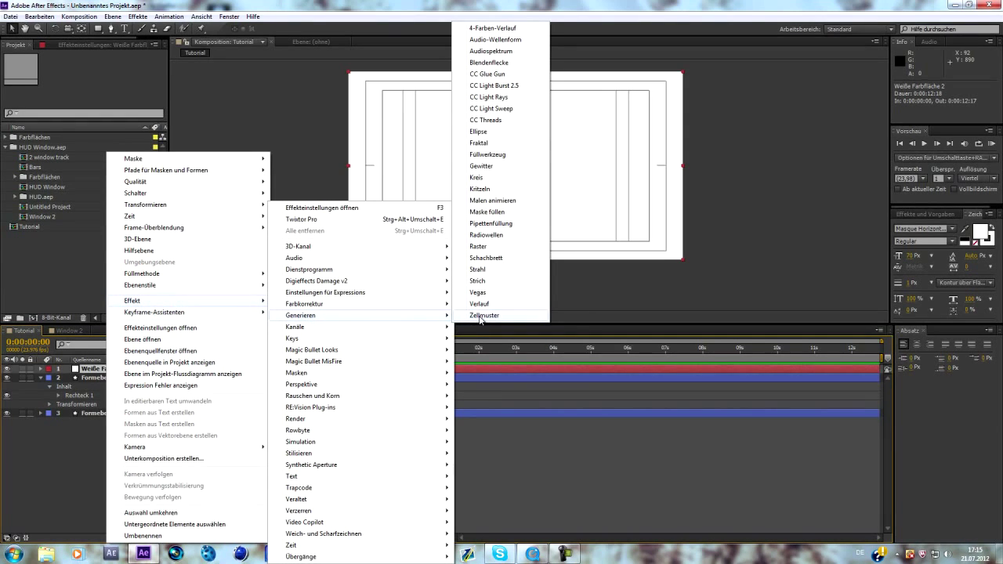
pyautogui.click(477, 246)
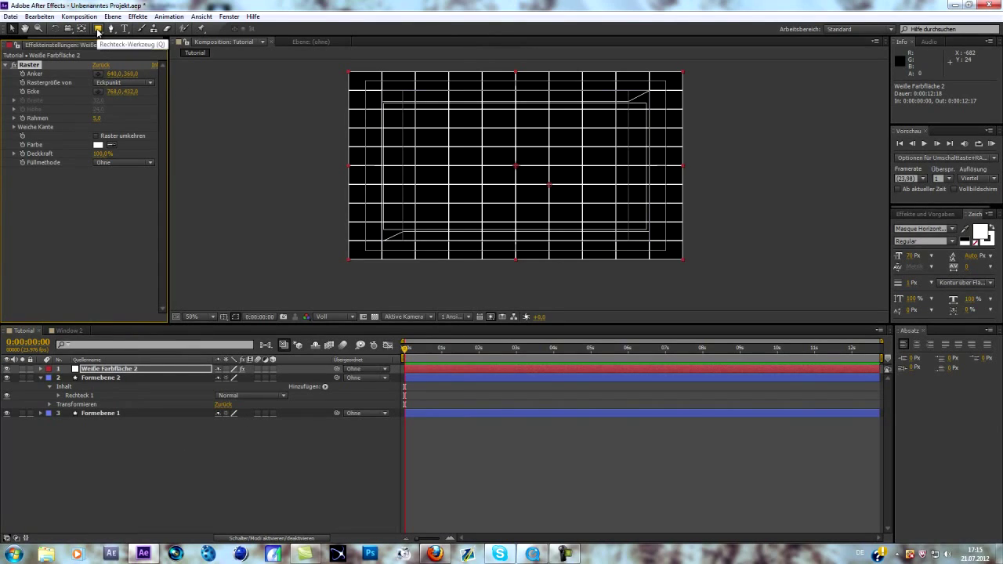
# - Scale the grid layer down to about 65%
pyautogui.moveTo(98, 31); pyautogui.dragTo(117, 30)
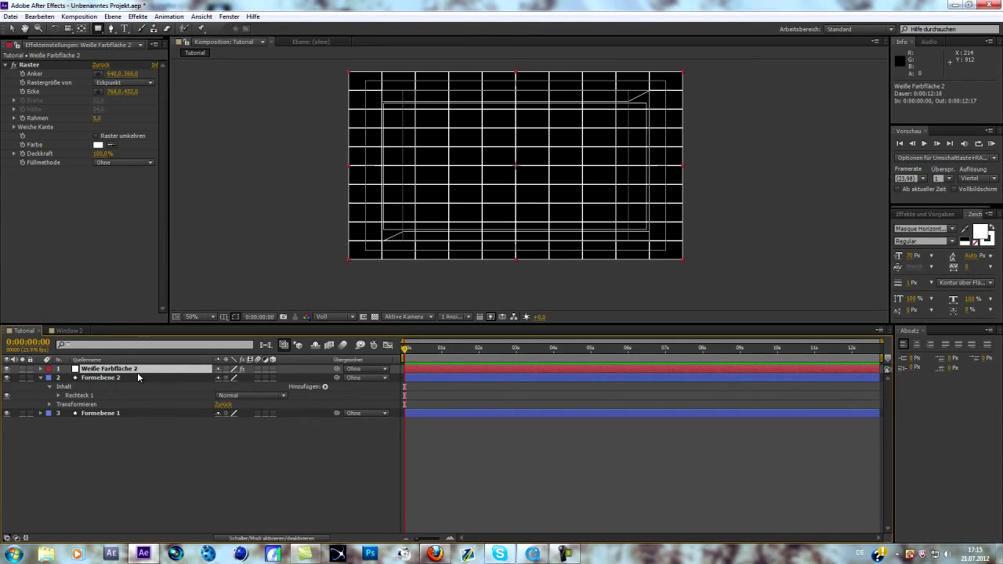
pyautogui.press('s')
pyautogui.moveTo(243, 379); pyautogui.dragTo(229, 379)
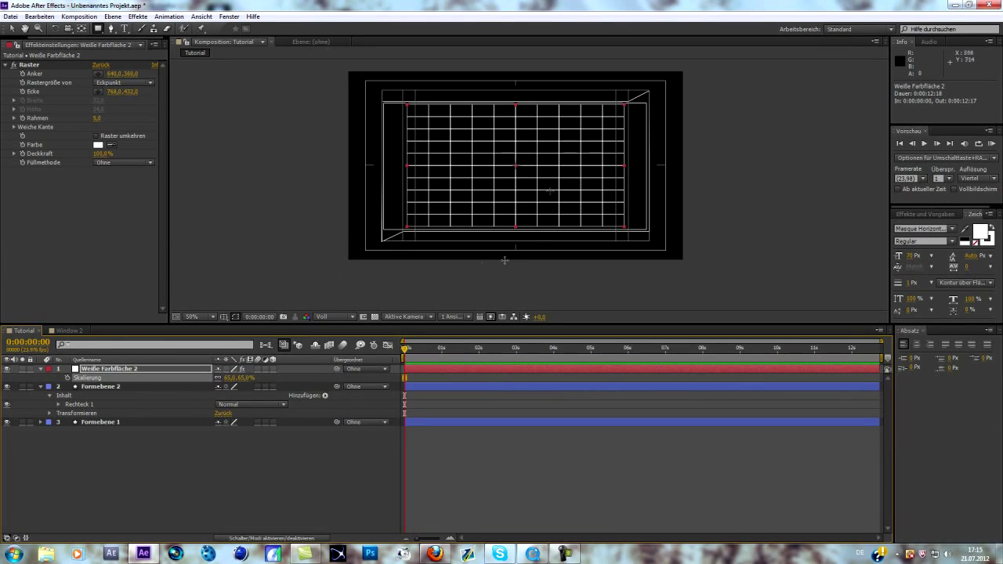
pyautogui.press('v')
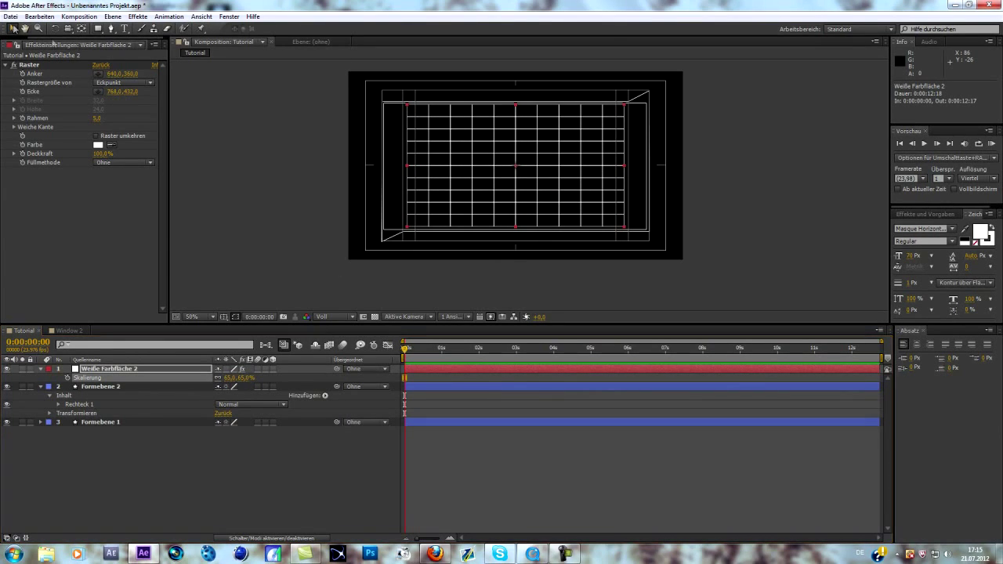
pyautogui.moveTo(627, 168); pyautogui.dragTo(633, 166)
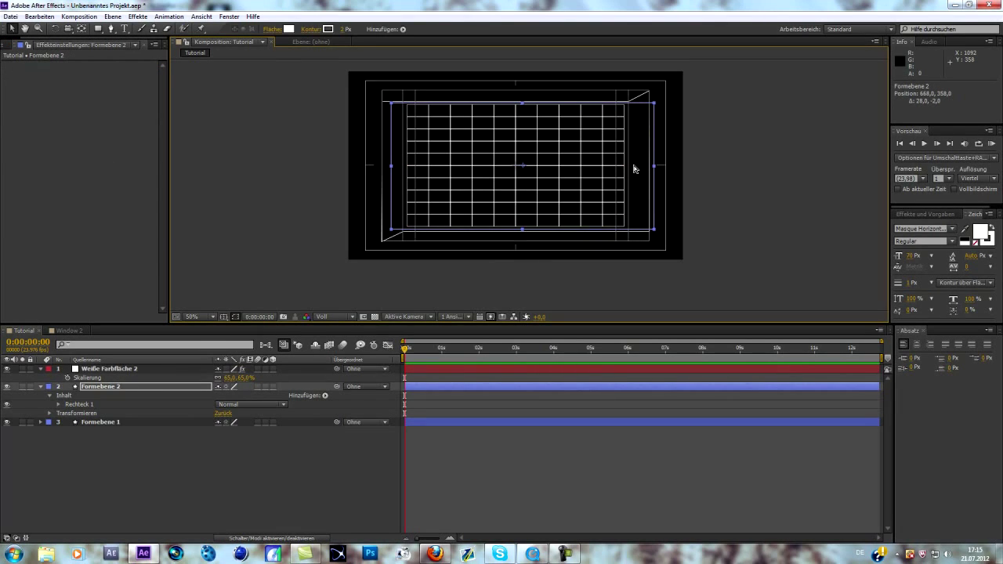
pyautogui.hotkey('ctrl', 'z')
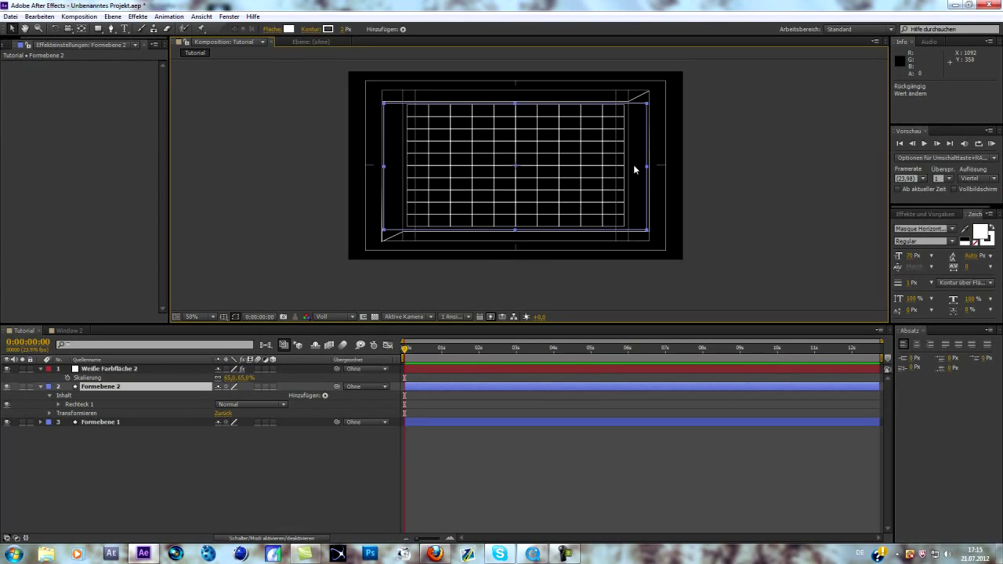
# - Stretch the grid to about 77.6% wide and hide the safe-area guides
pyautogui.click(114, 369)
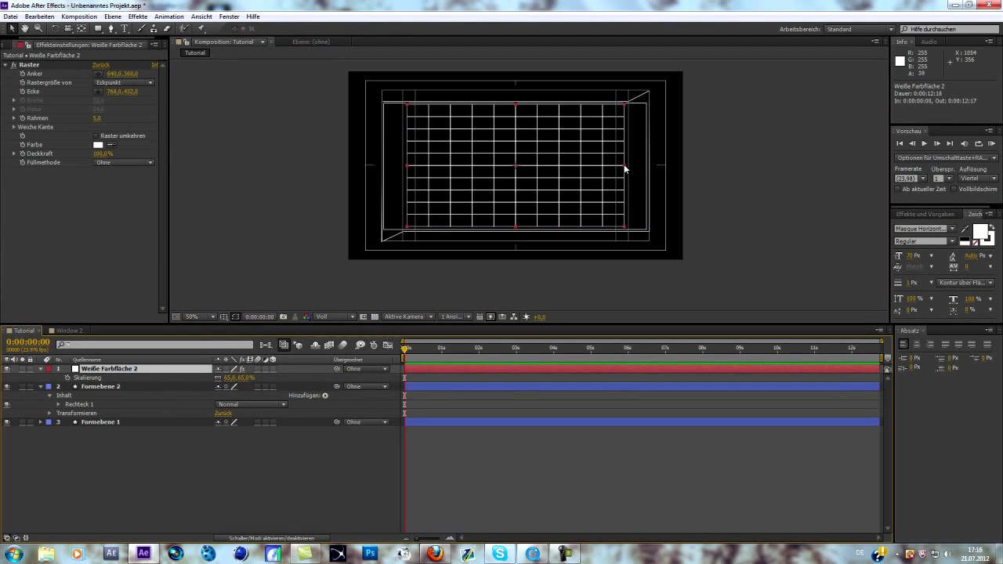
pyautogui.moveTo(624, 167); pyautogui.dragTo(639, 164)
pyautogui.click(223, 317)
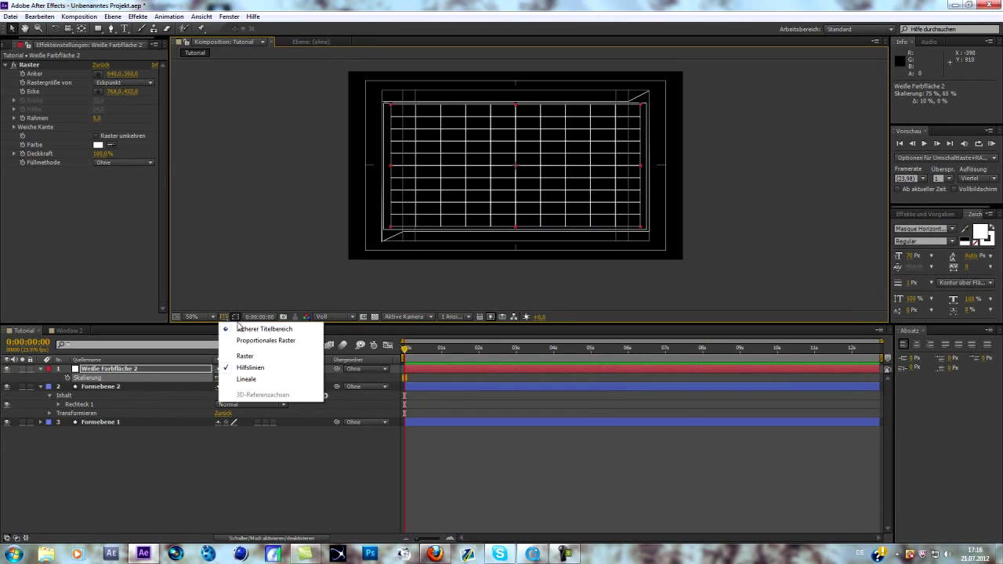
pyautogui.click(240, 330)
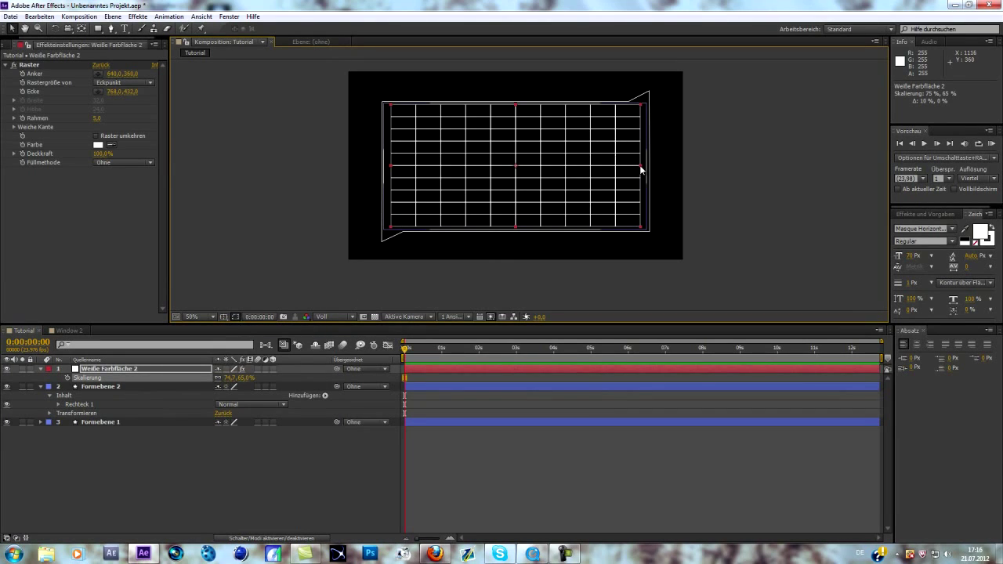
pyautogui.moveTo(640, 167); pyautogui.dragTo(646, 167)
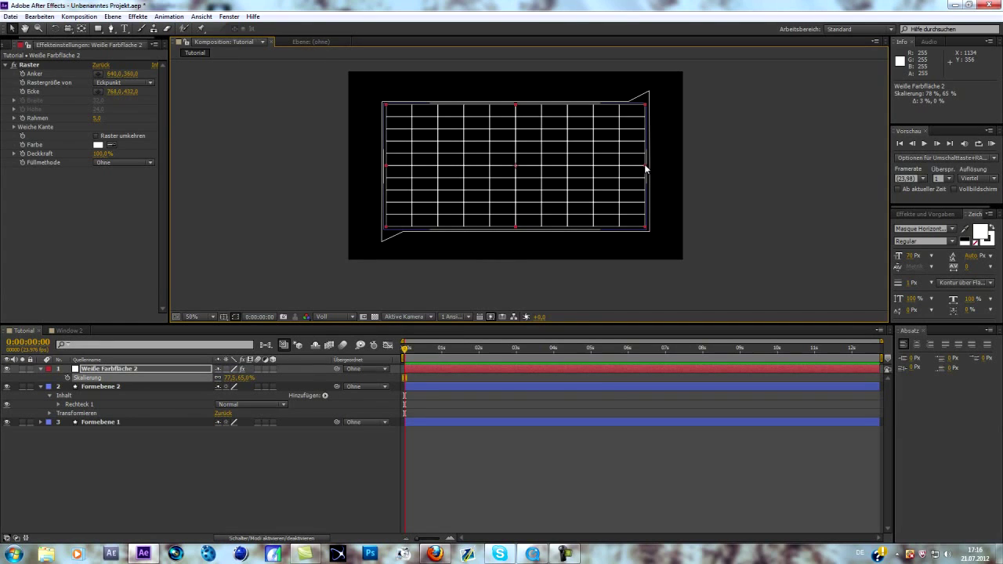
pyautogui.click(459, 297)
# - Compare against the Window 2 composition, then return to Tutorial
pyautogui.click(67, 331)
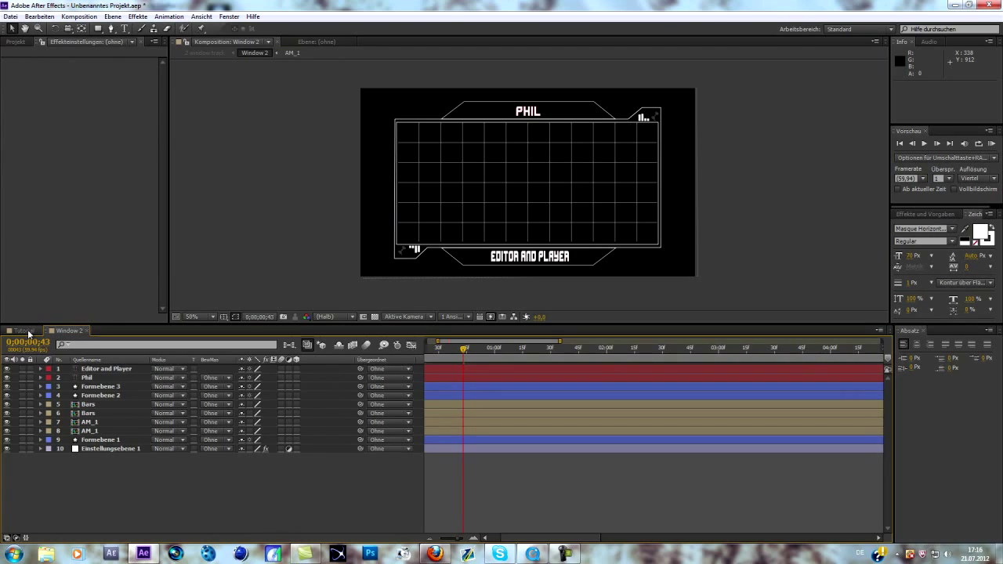
pyautogui.click(28, 332)
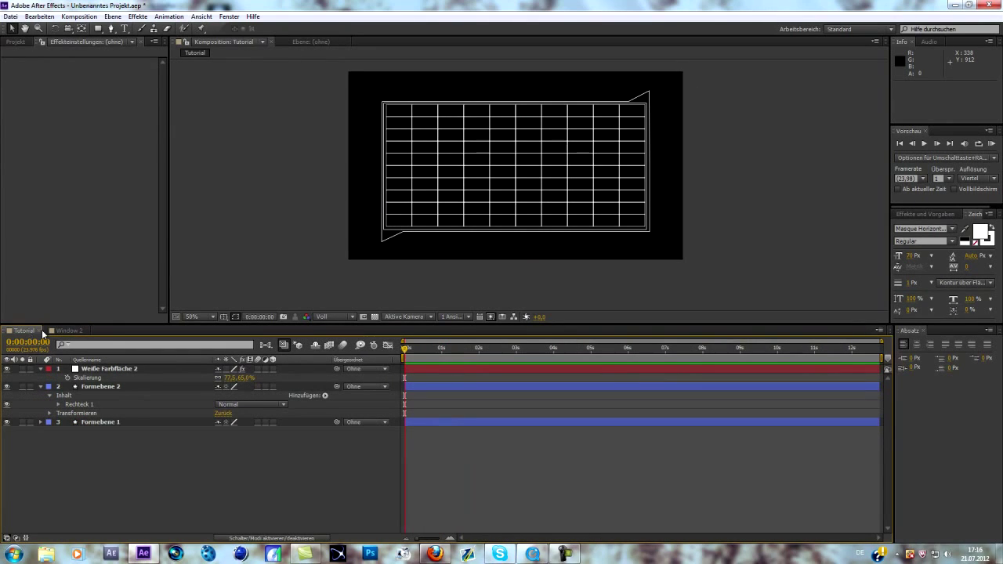
pyautogui.click(110, 28)
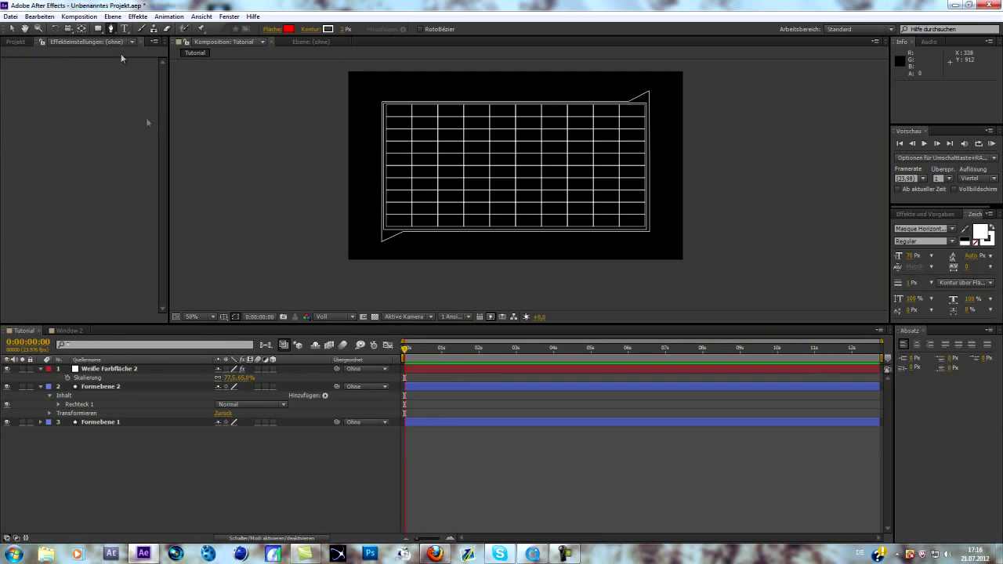
# - Draw a closed four-point trapezoid tab path rising from the grid's top edge
pyautogui.scroll(1, 439, 105)
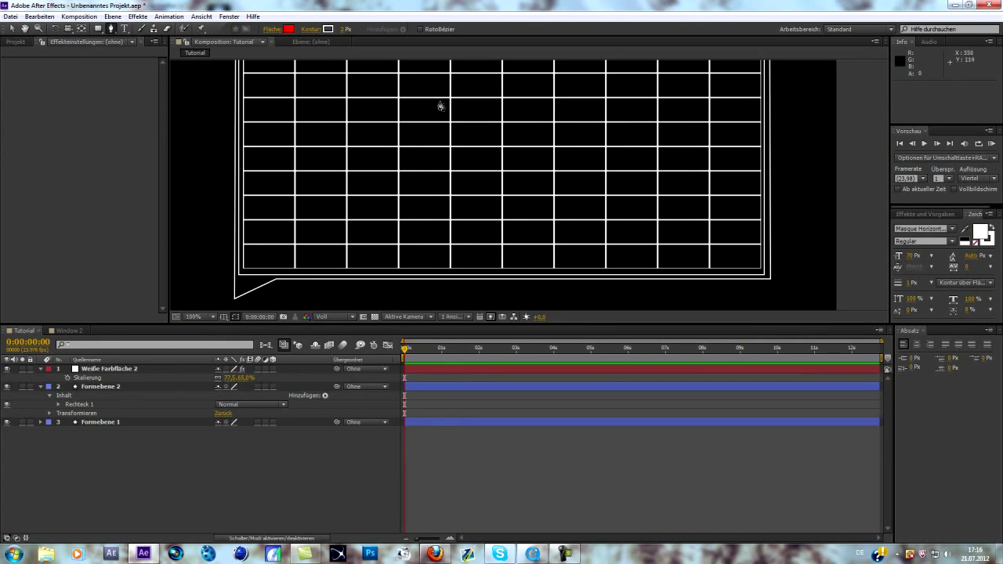
pyautogui.moveTo(358, 159); pyautogui.dragTo(490, 172)
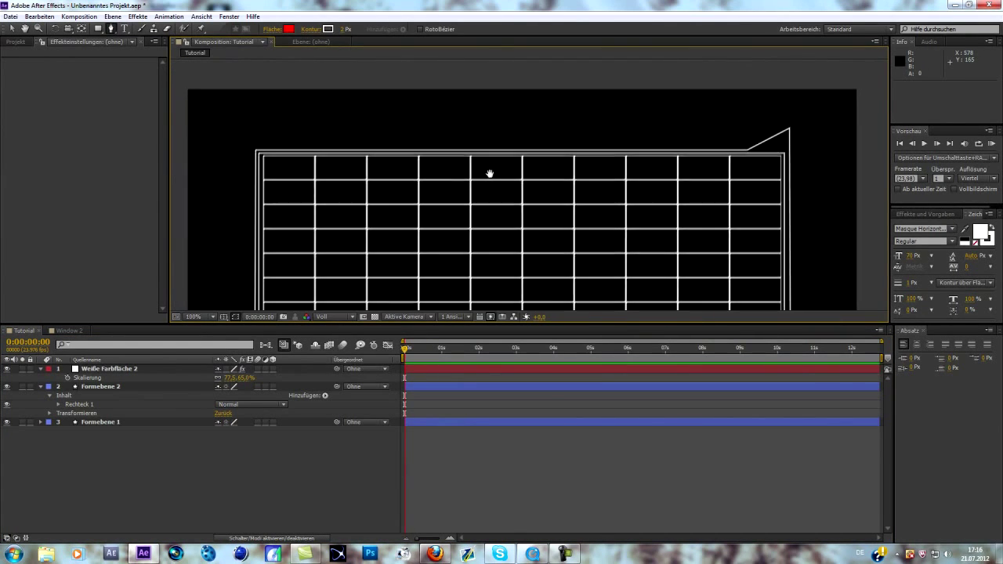
pyautogui.click(407, 147)
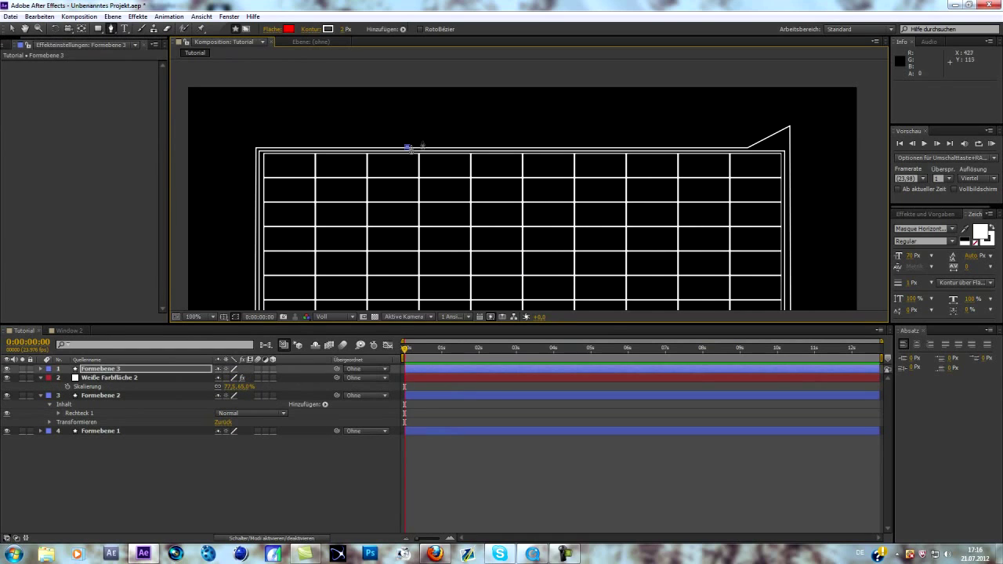
pyautogui.click(457, 114)
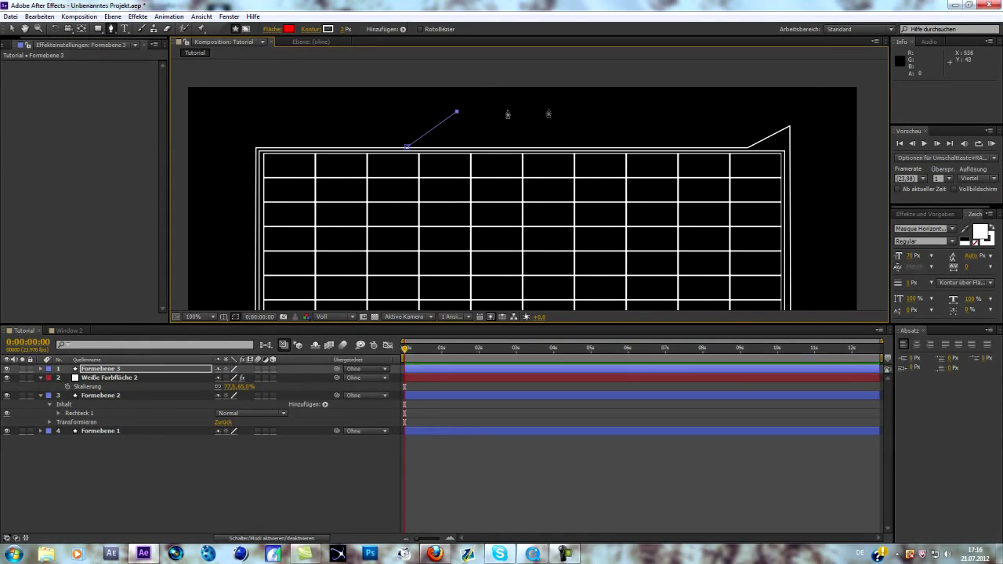
pyautogui.click(650, 112)
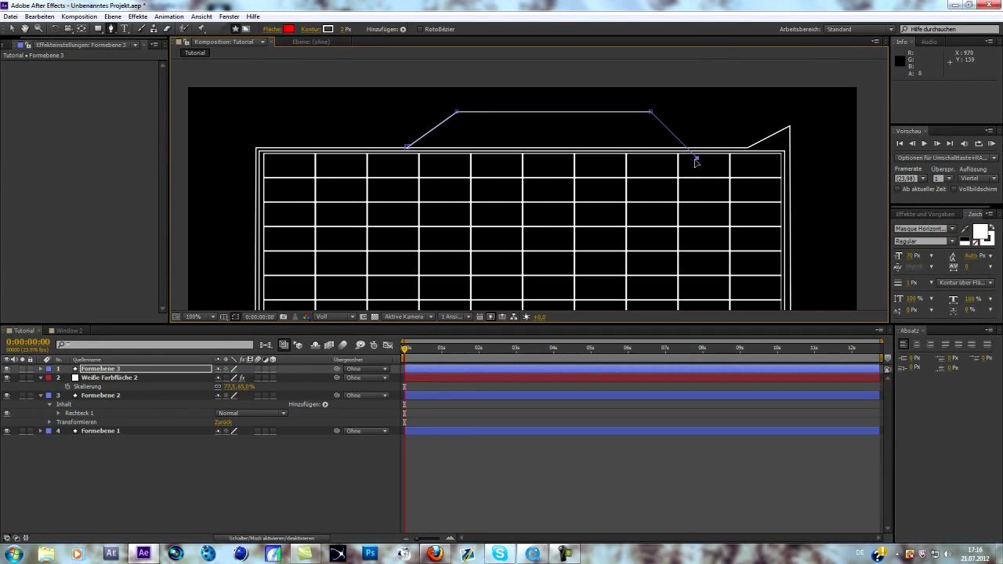
pyautogui.click(697, 151)
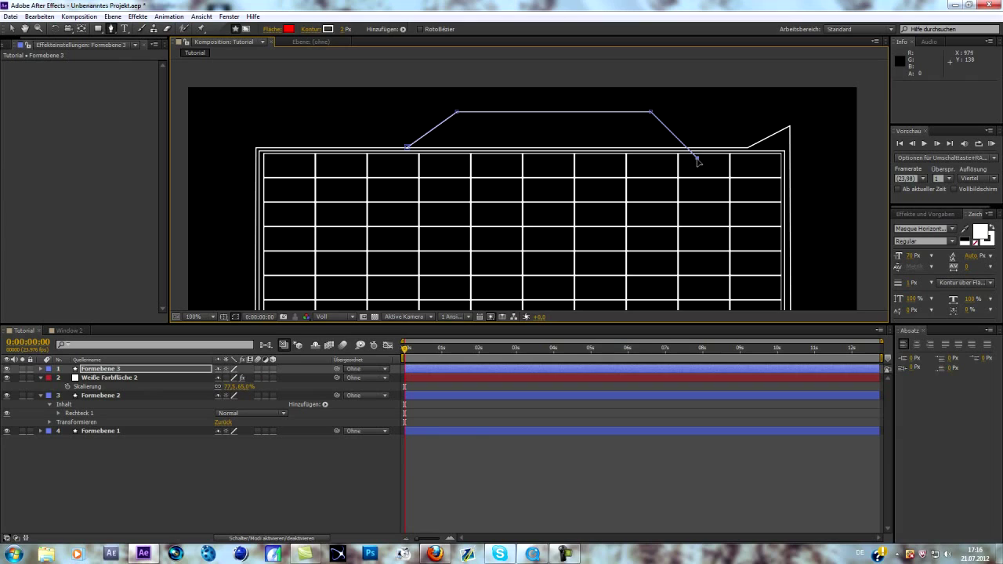
pyautogui.click(407, 148)
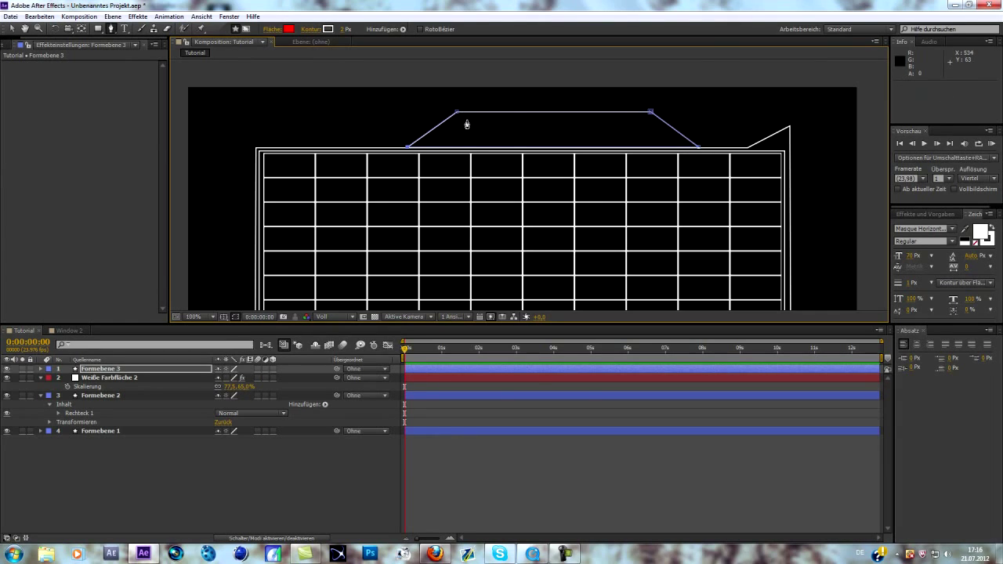
# - Make Formebene 3 a 3D layer and flip the tab to about 180° X rotation
pyautogui.click(118, 368)
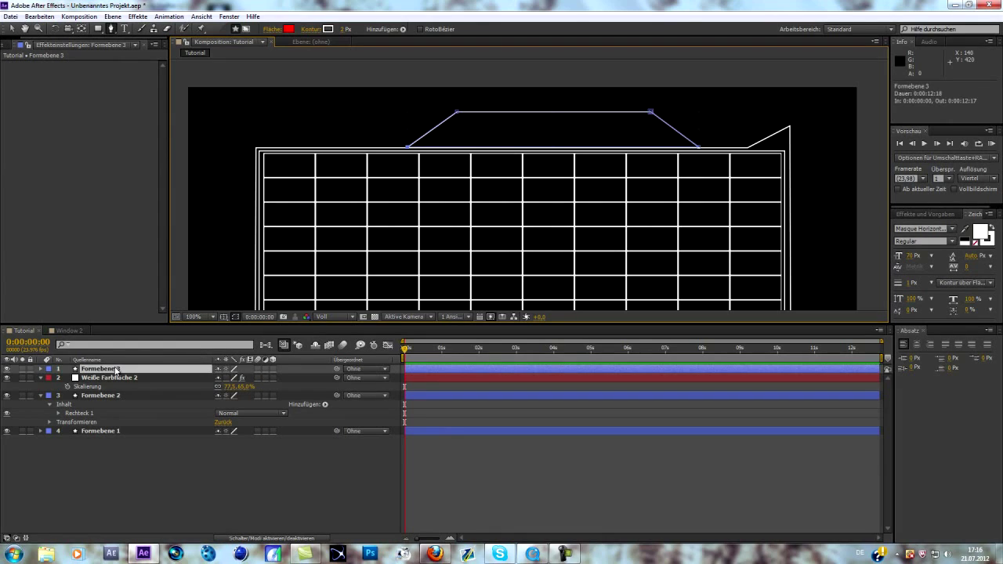
pyautogui.hotkey('ctrl', 'c')
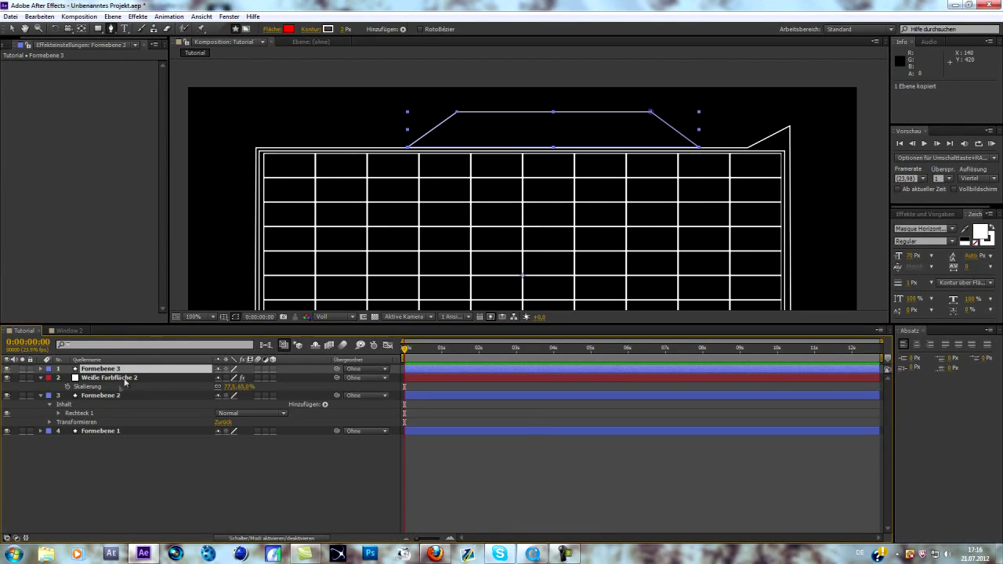
pyautogui.press('r')
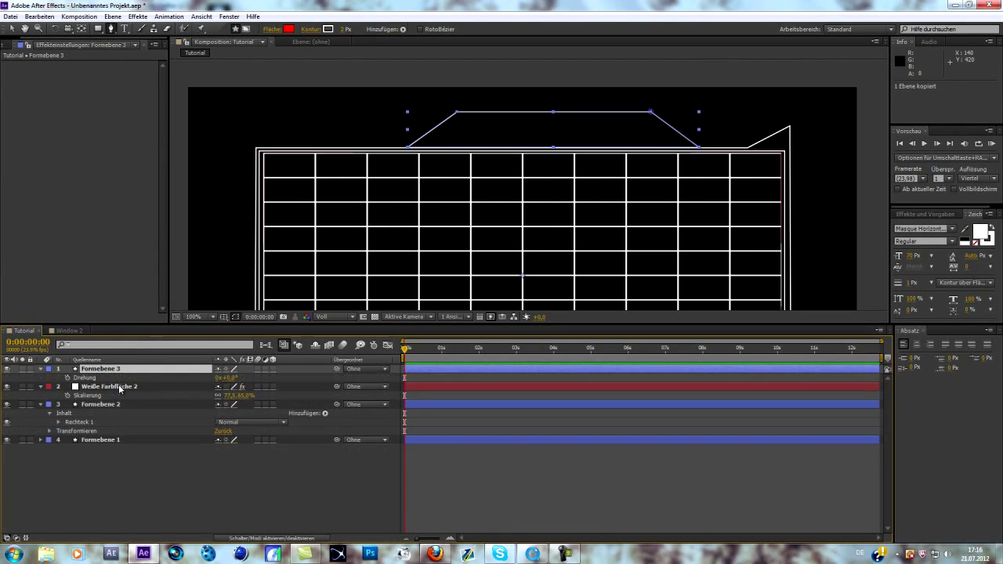
pyautogui.click(273, 369)
pyautogui.moveTo(229, 386); pyautogui.dragTo(293, 397)
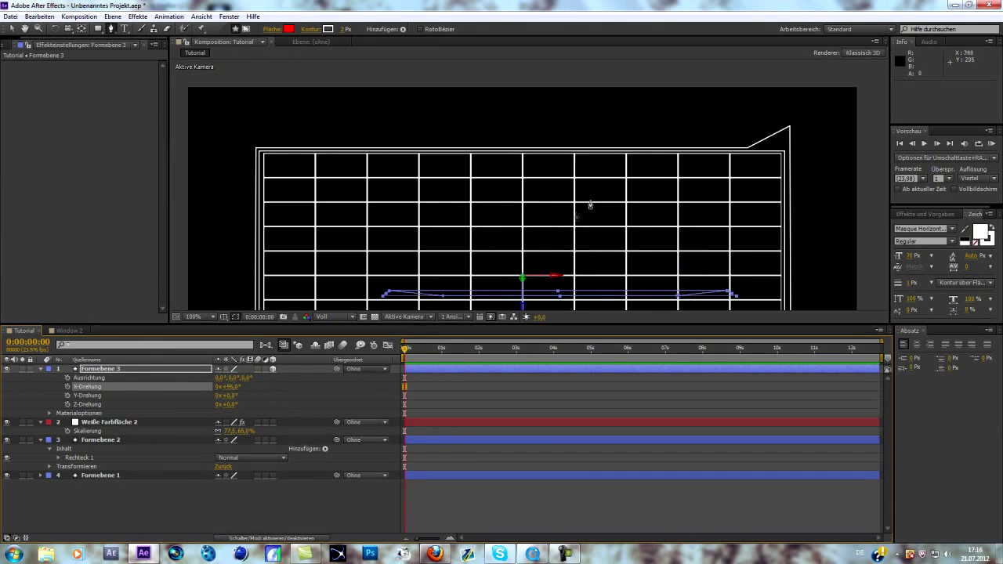
pyautogui.moveTo(545, 235); pyautogui.dragTo(485, 60)
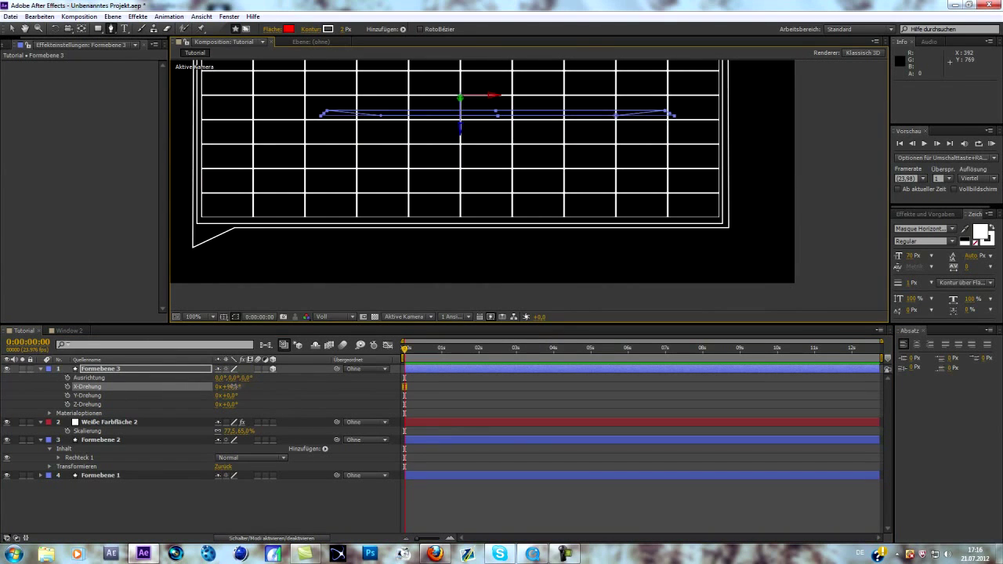
pyautogui.moveTo(232, 386); pyautogui.dragTo(283, 392)
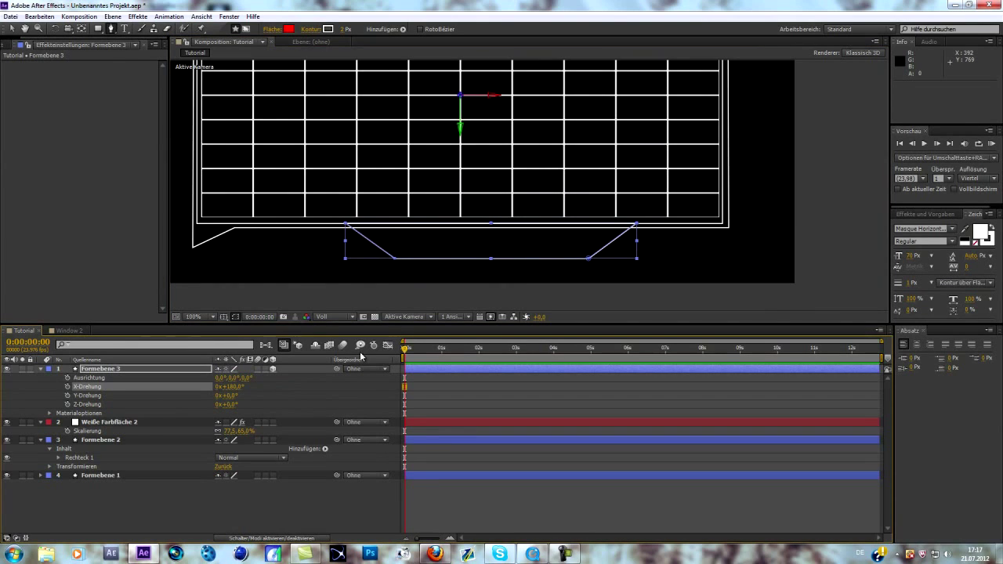
# - Nudge the flipped tab shape slightly down beneath the grid
pyautogui.click(11, 28)
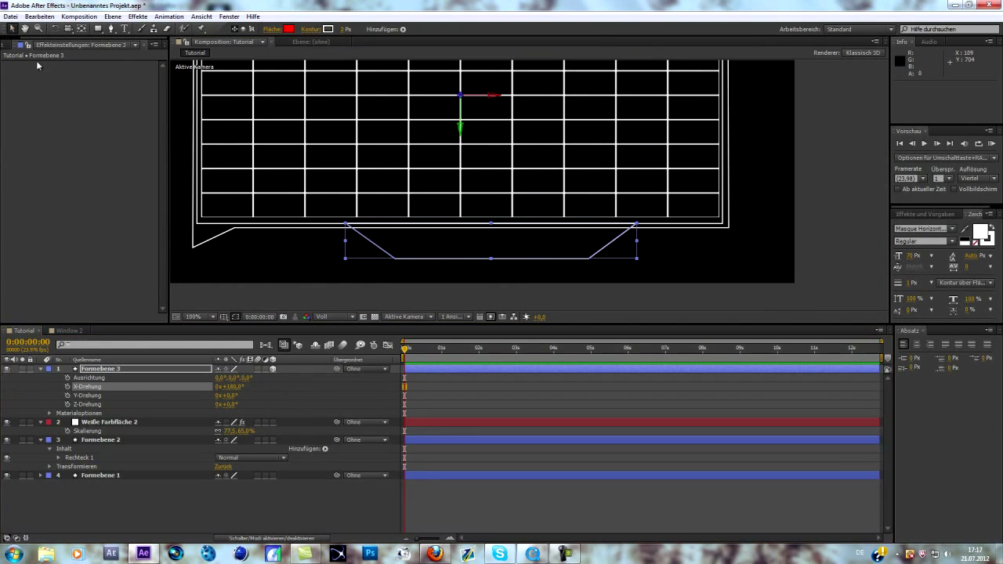
pyautogui.moveTo(464, 256); pyautogui.dragTo(463, 252)
pyautogui.click(463, 252)
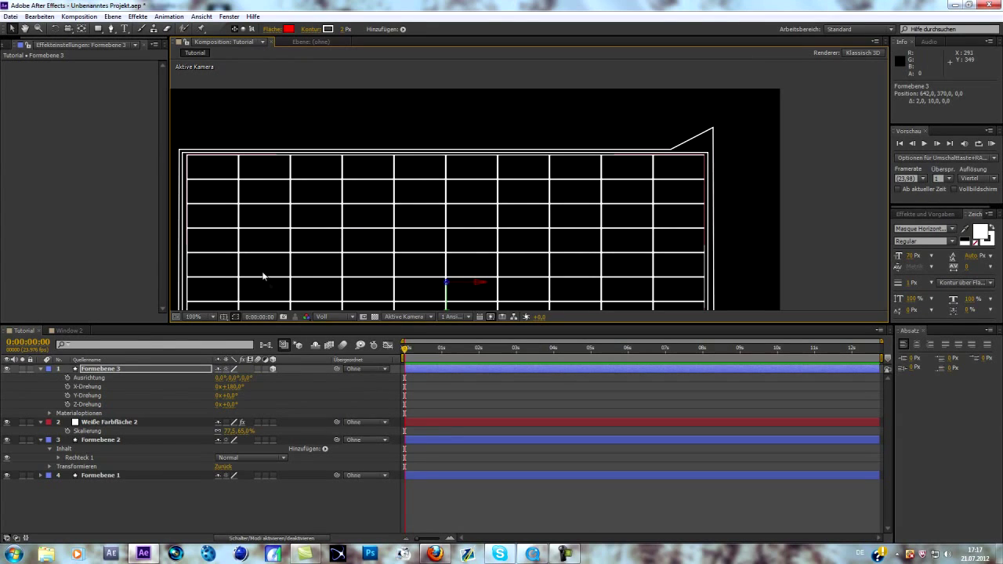
# - Duplicate Formebene 3, reset its X rotation to 0°, and move it above the grid
pyautogui.click(118, 369)
pyautogui.hotkey('ctrl', 'd')
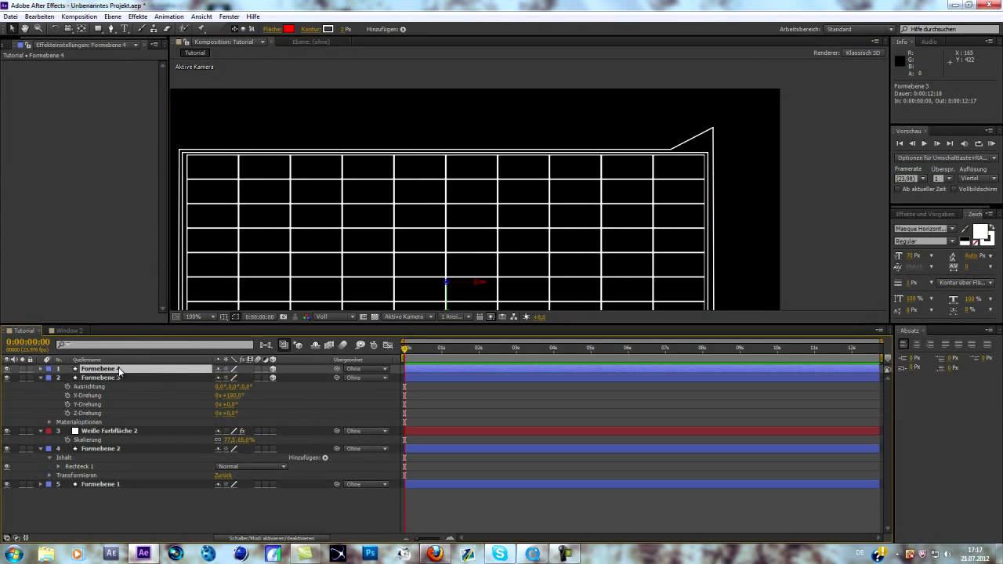
pyautogui.click(232, 396)
pyautogui.write('0x0°')
pyautogui.press('Return')
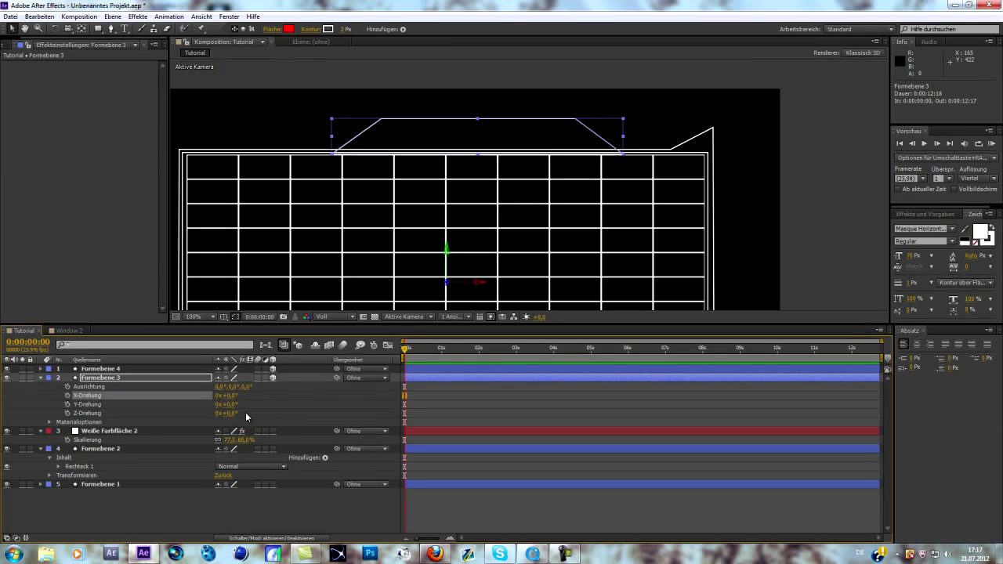
pyautogui.moveTo(476, 140); pyautogui.dragTo(458, 134)
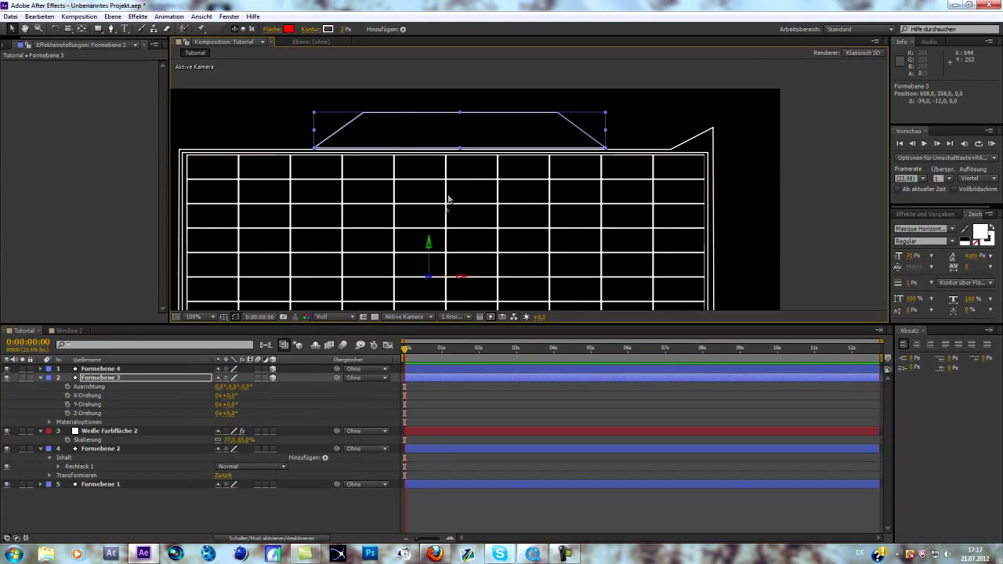
# - Zoom out to the whole HUD and shift the bottom tab slightly left to centre it
pyautogui.scroll(-2, 447, 197)
pyautogui.moveTo(448, 226); pyautogui.dragTo(446, 186)
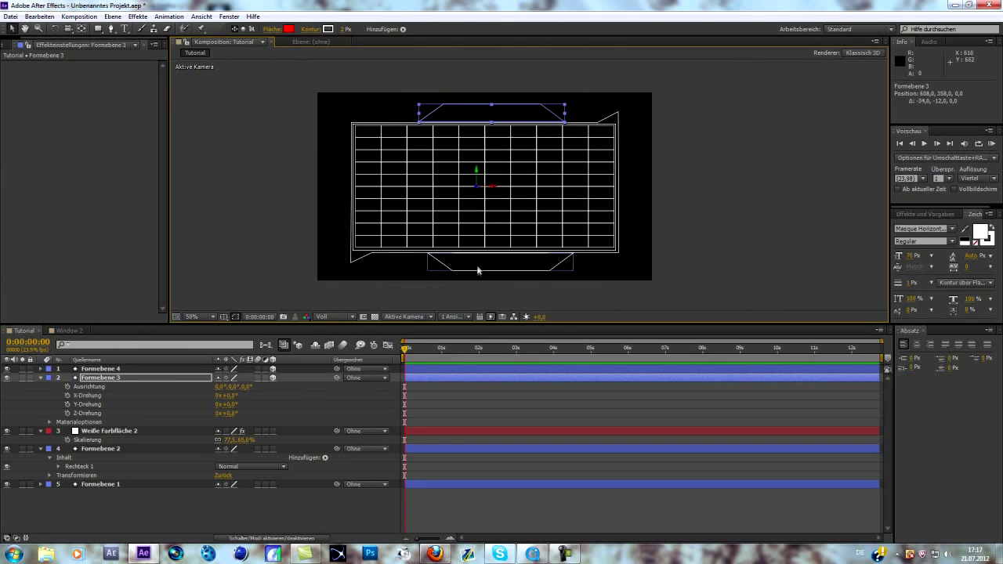
pyautogui.click(481, 274)
pyautogui.moveTo(499, 266); pyautogui.dragTo(491, 268)
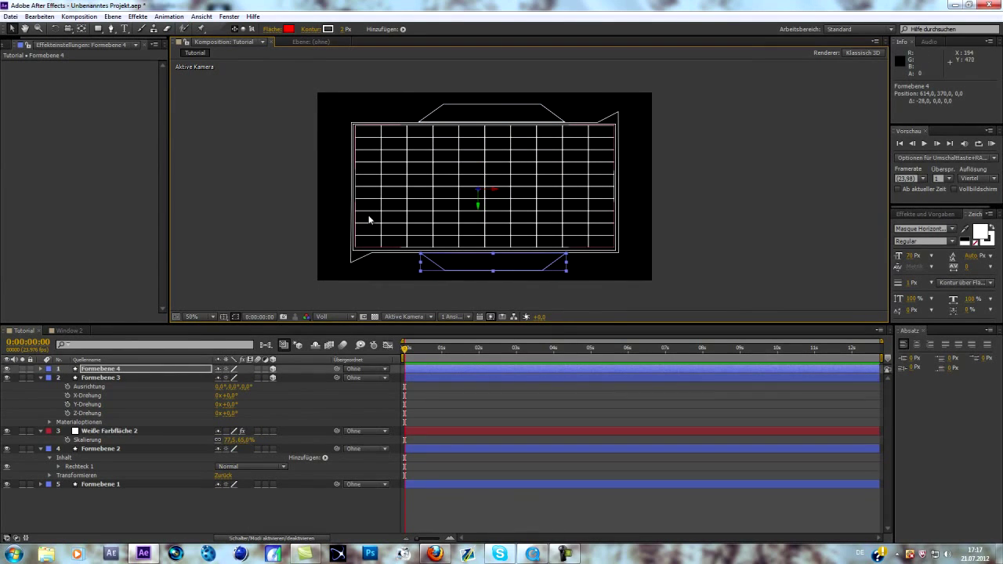
pyautogui.click(347, 188)
pyautogui.click(477, 101)
pyautogui.rightClick(462, 117)
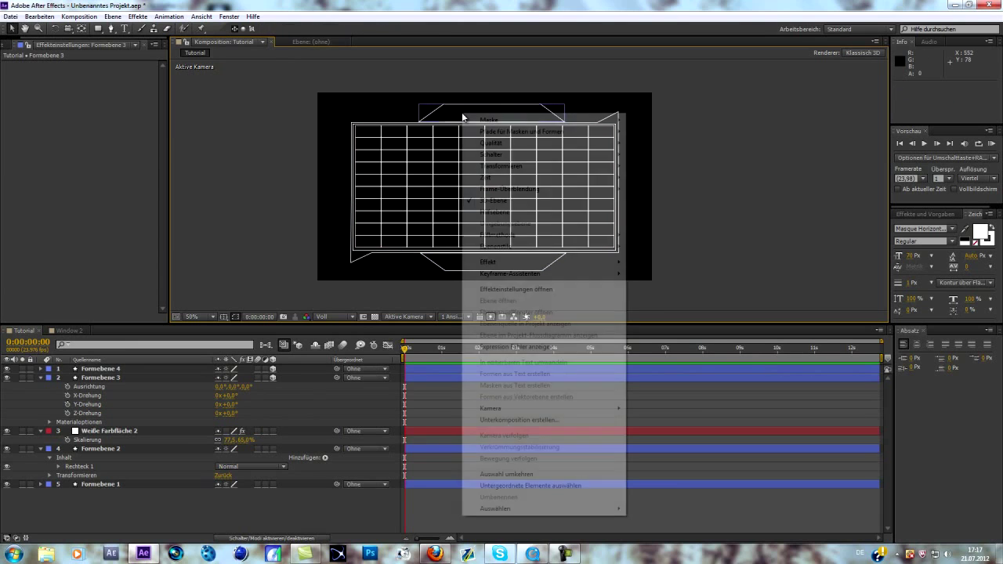
pyautogui.click(221, 179)
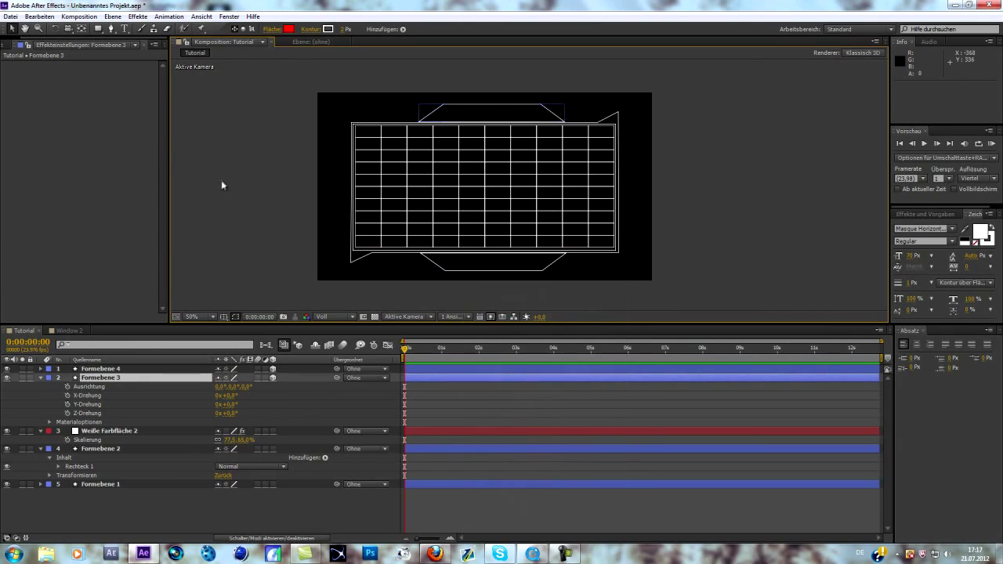
pyautogui.rightClick(174, 420)
# - Create a 'PHIL' text layer and move it up inside the top tab
pyautogui.rightClick(295, 405)
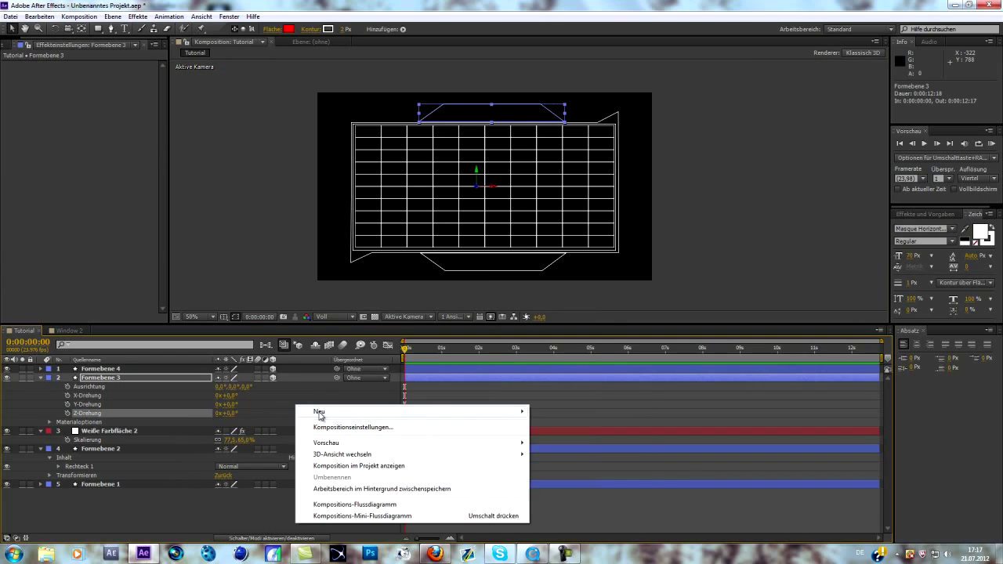
pyautogui.moveTo(320, 414)
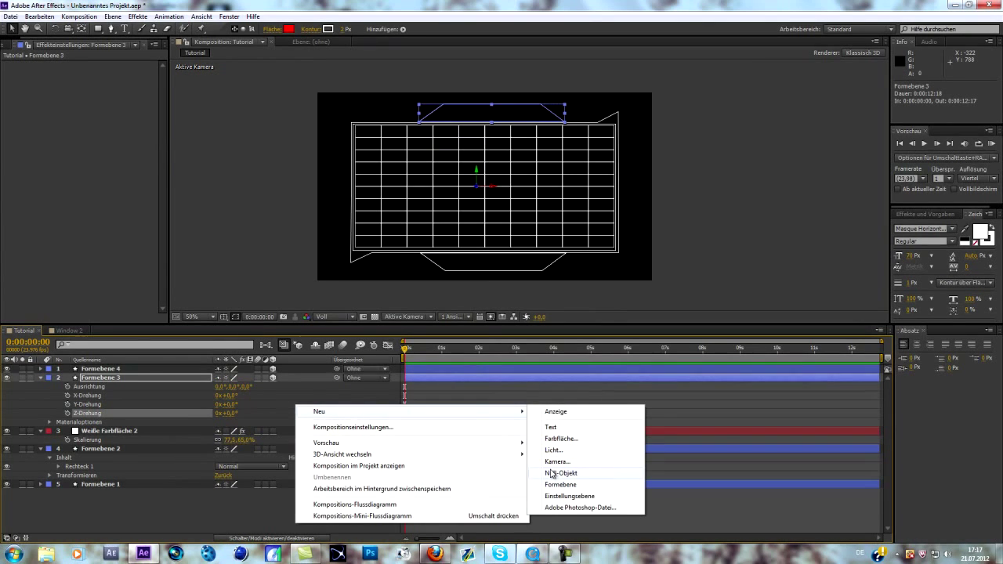
pyautogui.click(557, 428)
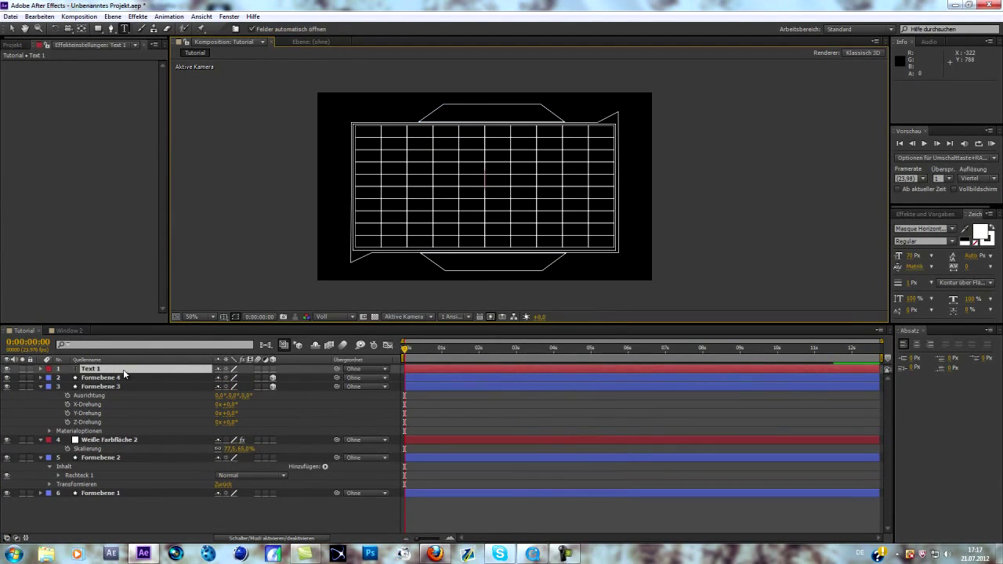
pyautogui.write('PHIL')
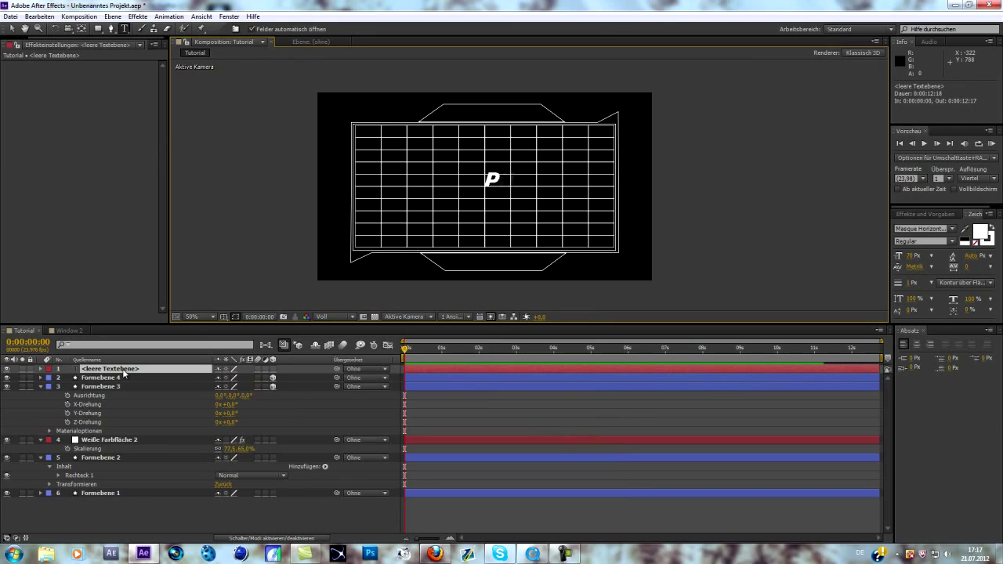
pyautogui.click(286, 405)
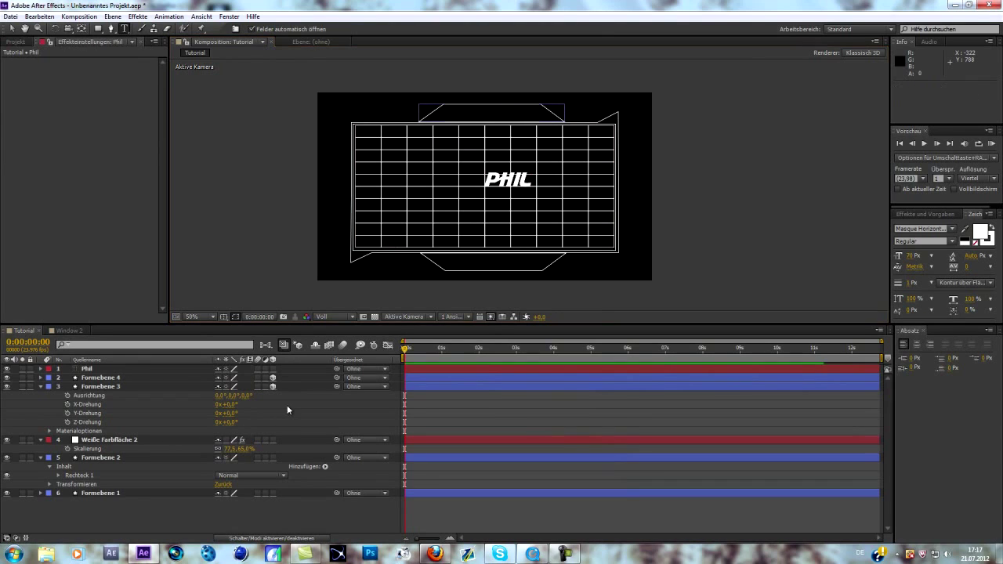
pyautogui.click(92, 369)
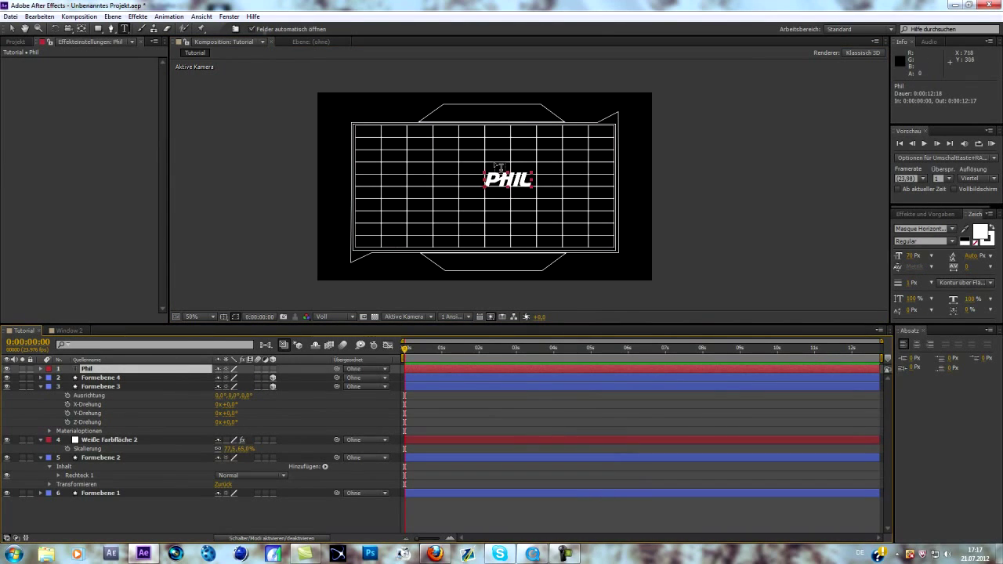
pyautogui.click(11, 29)
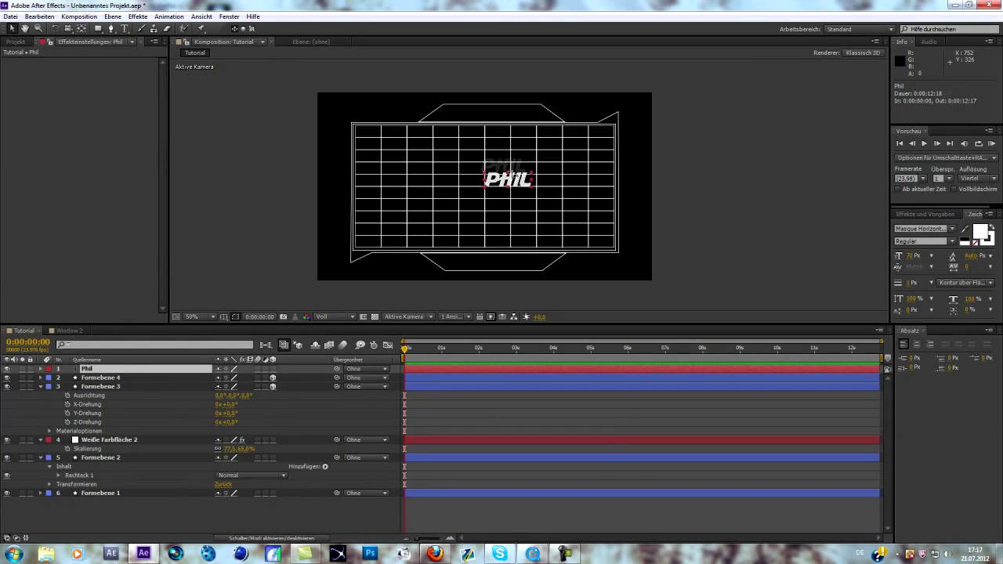
pyautogui.moveTo(517, 182); pyautogui.dragTo(497, 115)
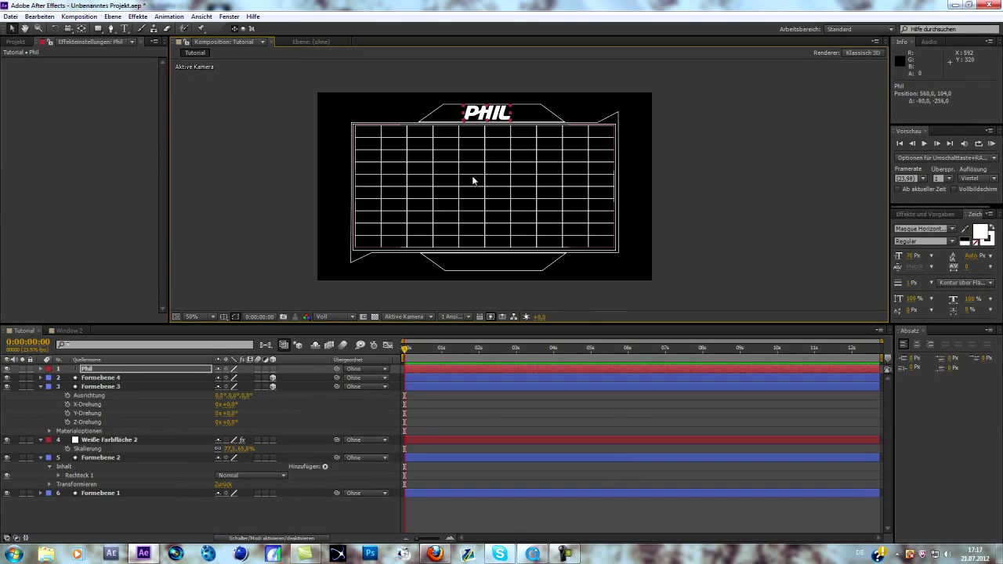
pyautogui.click(47, 554)
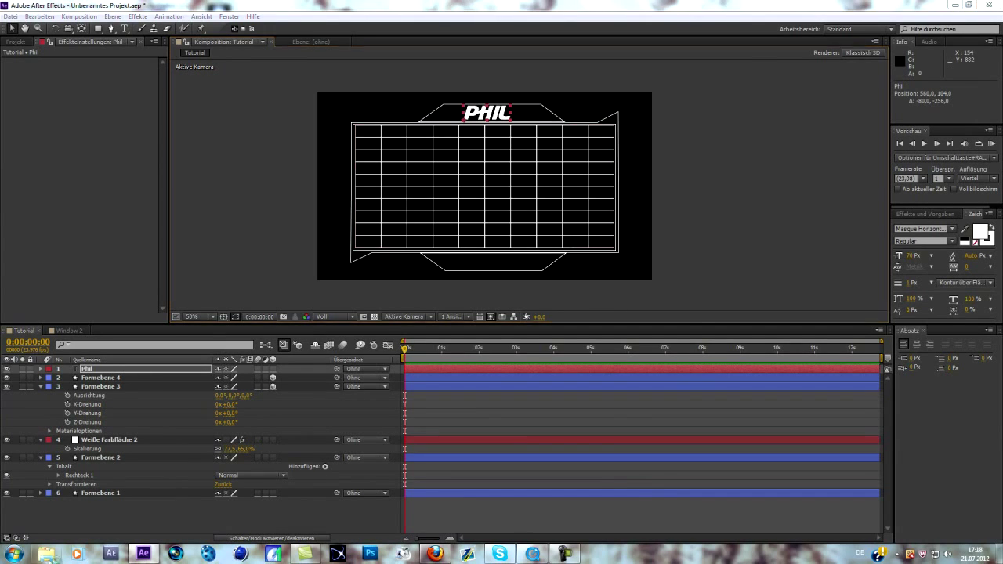
# - Import Phil Intro.mov from the C: drive's Editing\Intros folder into the Project panel
pyautogui.click(255, 297)
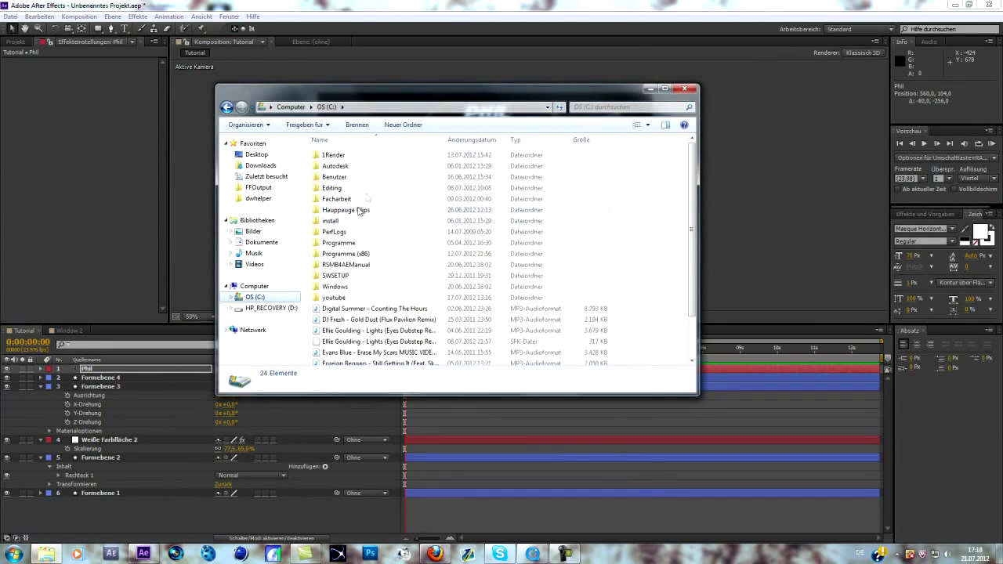
pyautogui.doubleClick(330, 188)
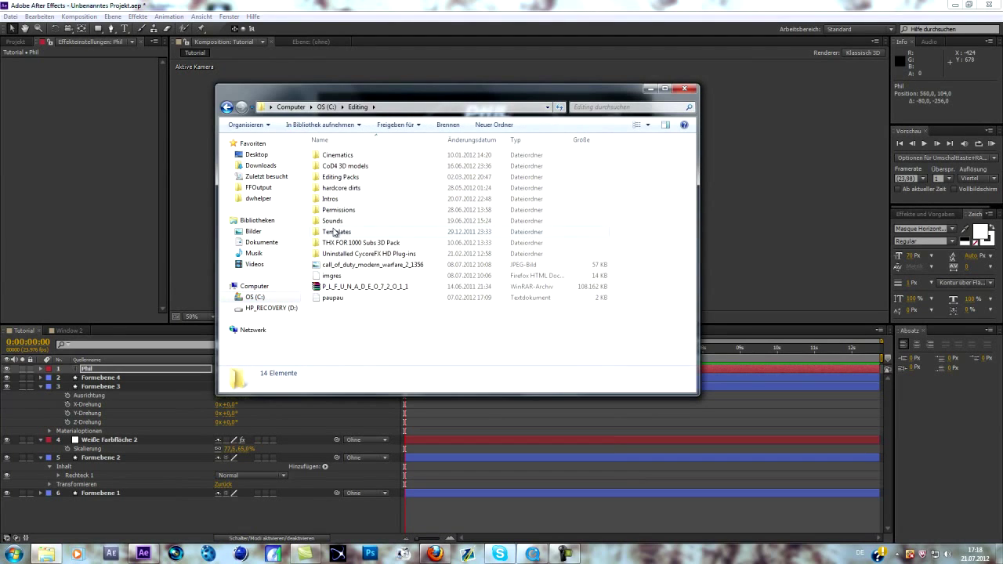
pyautogui.click(331, 201)
pyautogui.doubleClick(331, 200)
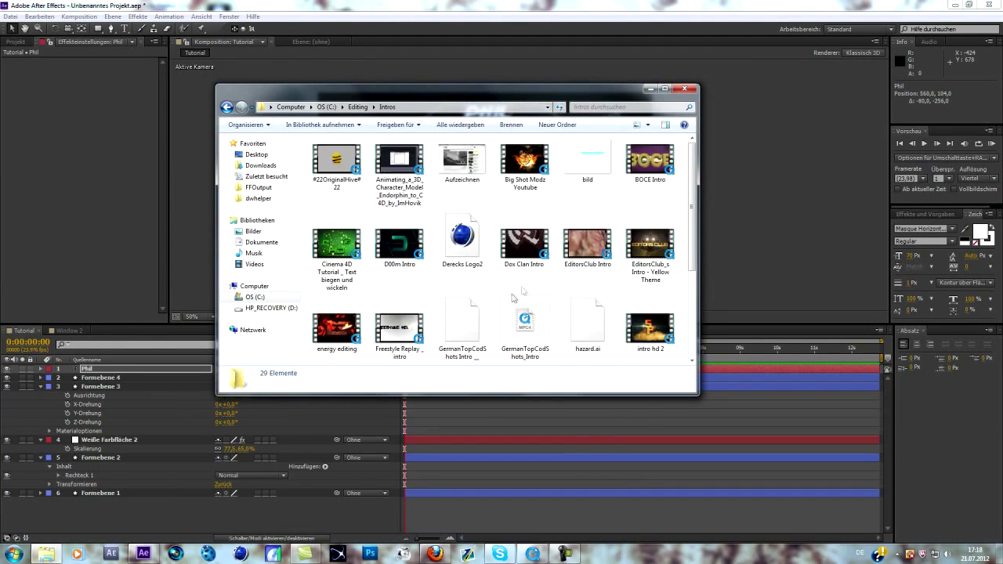
pyautogui.click(544, 260)
pyautogui.scroll(-3, 538, 290)
pyautogui.moveTo(586, 265); pyautogui.dragTo(54, 260)
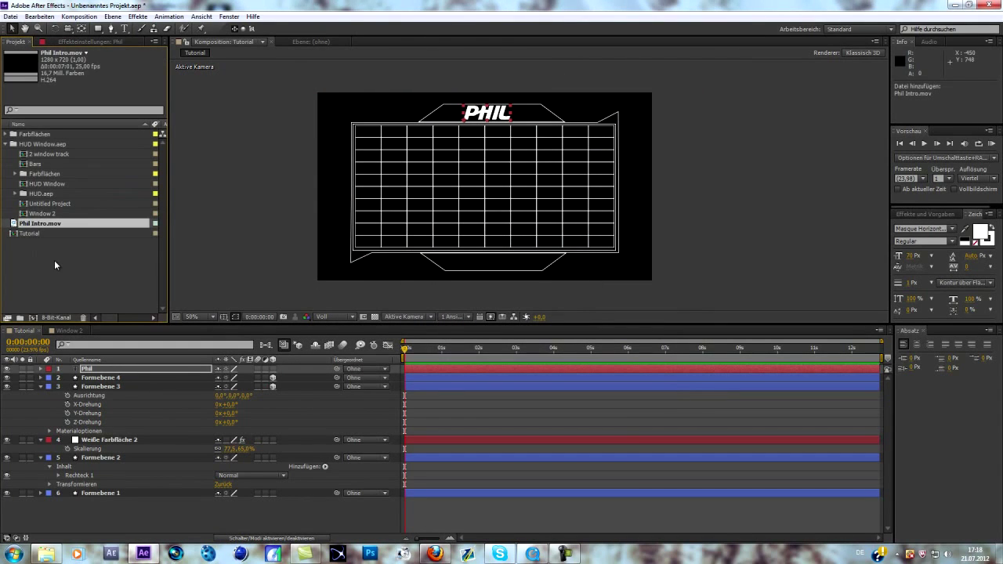
pyautogui.click(77, 268)
# - Add Phil Intro.mov to the composition, scale it to fit the grid, and hide it
pyautogui.moveTo(44, 224); pyautogui.dragTo(116, 367)
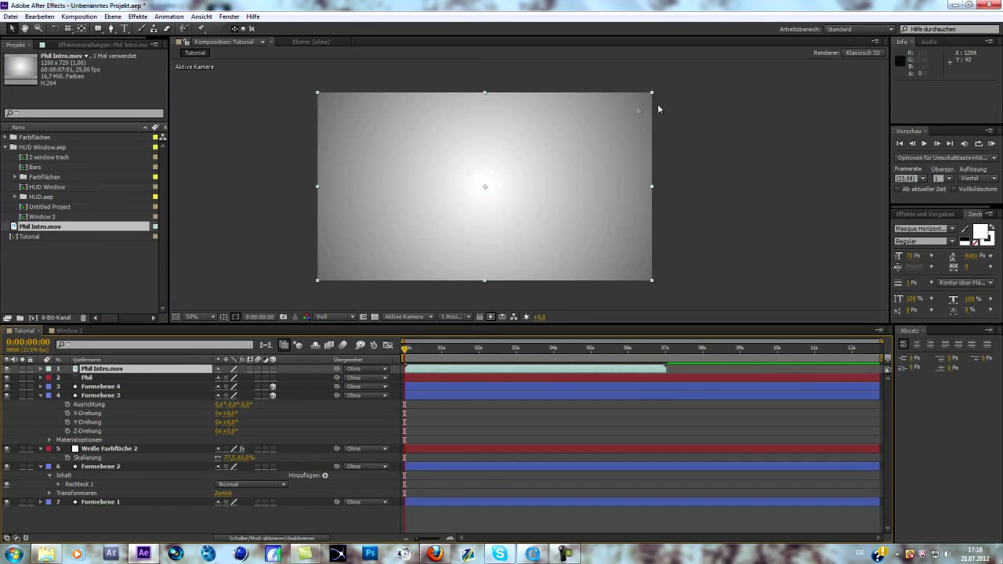
pyautogui.moveTo(653, 94); pyautogui.dragTo(616, 130)
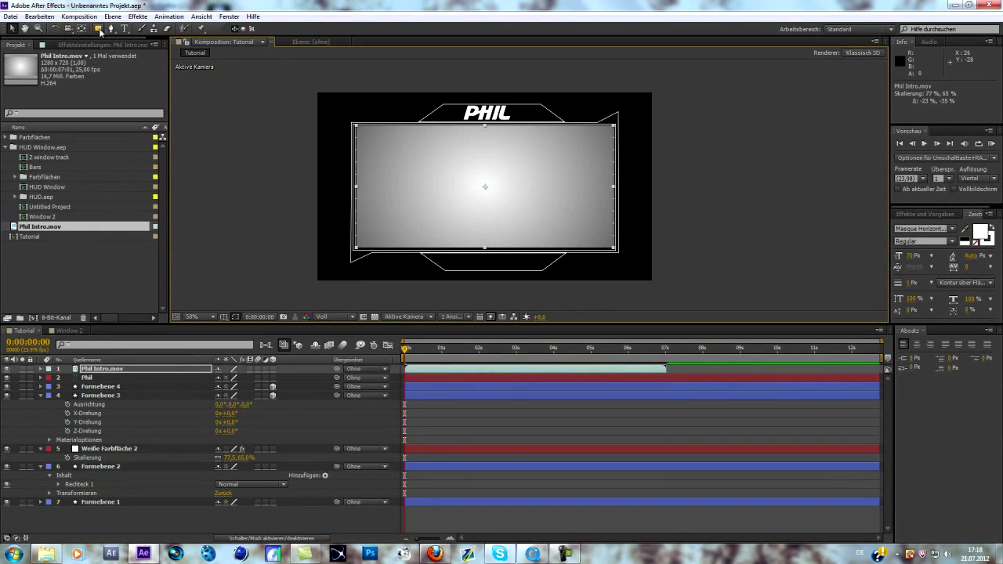
pyautogui.moveTo(615, 127); pyautogui.dragTo(617, 120)
pyautogui.click(7, 368)
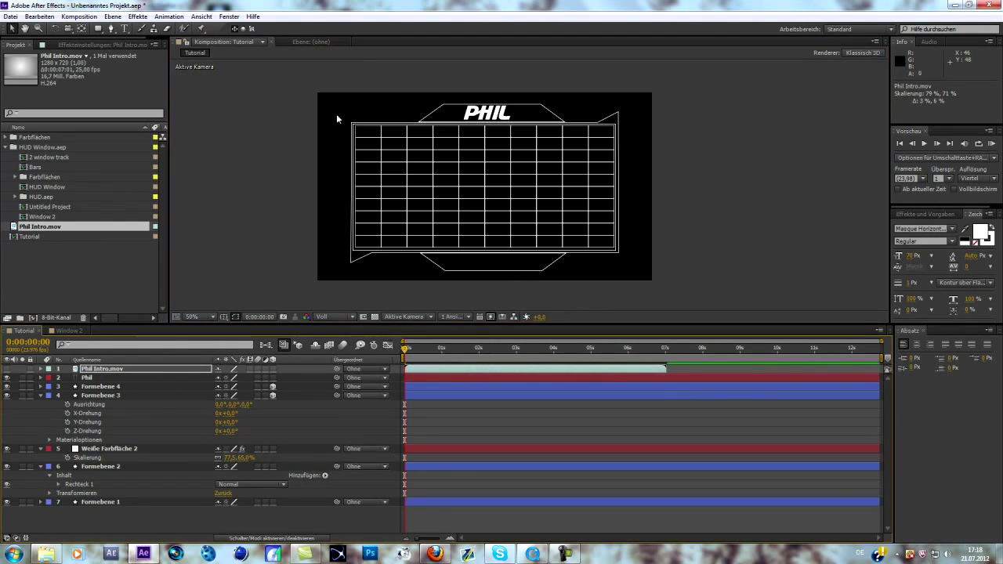
# - Draw rectangular mask Maske 1 over the grid area on Phil Intro.mov, then unhide the layer
pyautogui.click(98, 28)
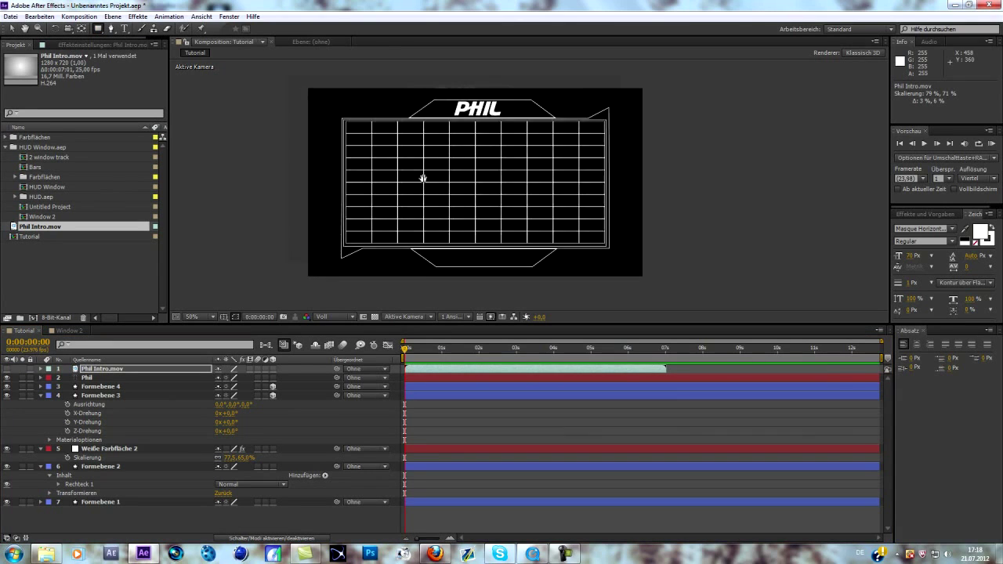
pyautogui.moveTo(421, 175); pyautogui.dragTo(352, 160)
pyautogui.press('.')
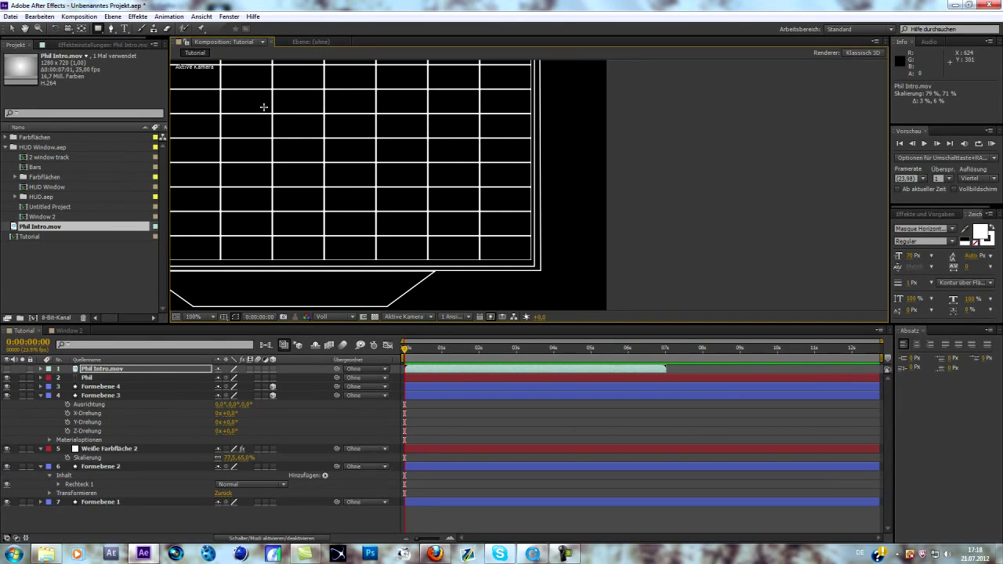
pyautogui.moveTo(264, 107); pyautogui.dragTo(478, 228)
pyautogui.press(',')
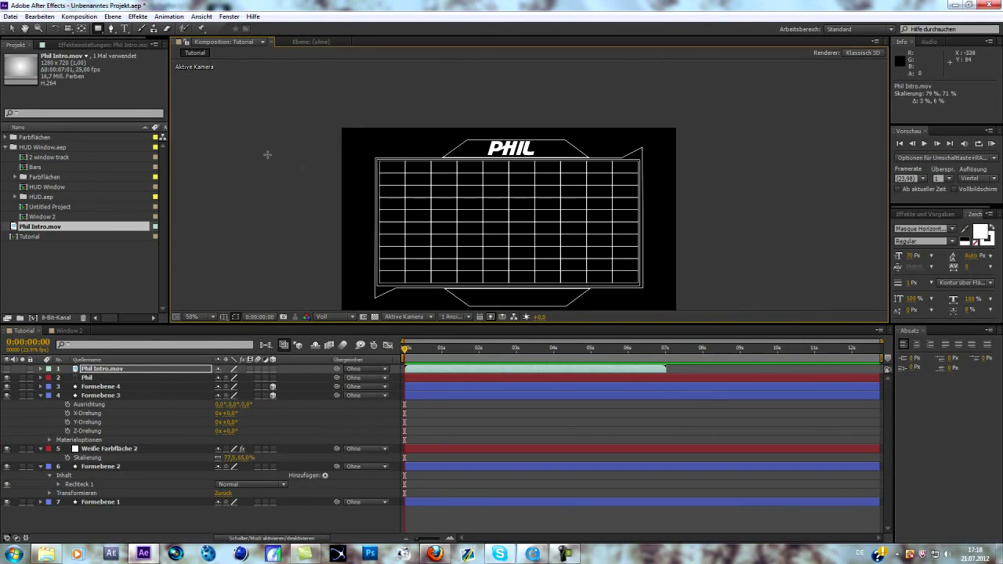
pyautogui.moveTo(490, 220); pyautogui.dragTo(423, 189)
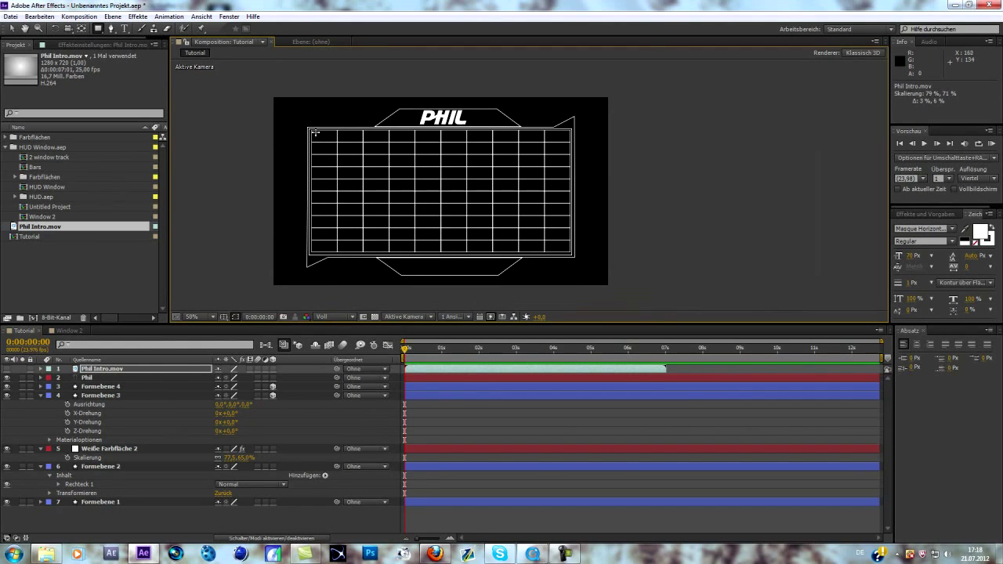
pyautogui.moveTo(312, 131); pyautogui.dragTo(571, 253)
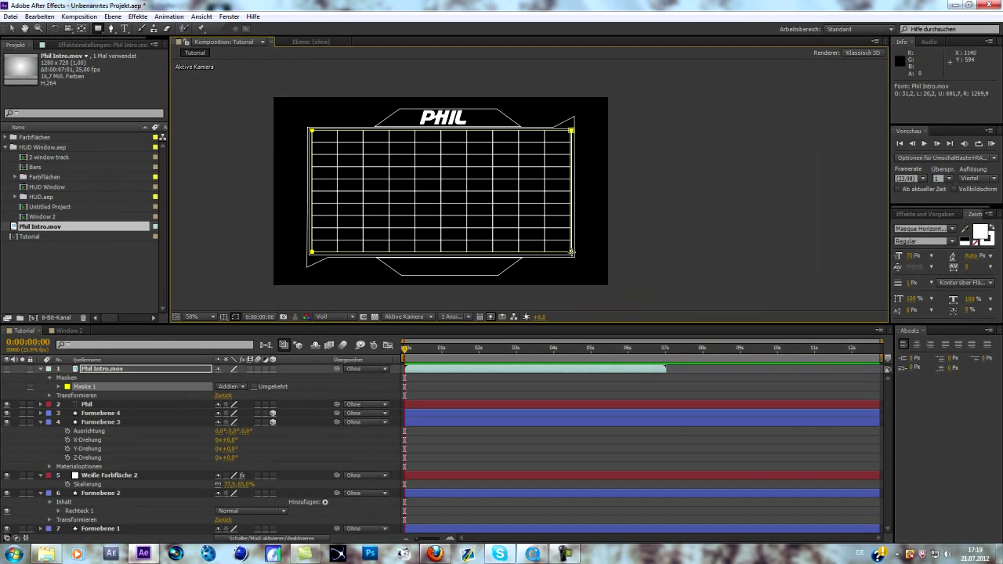
pyautogui.click(7, 369)
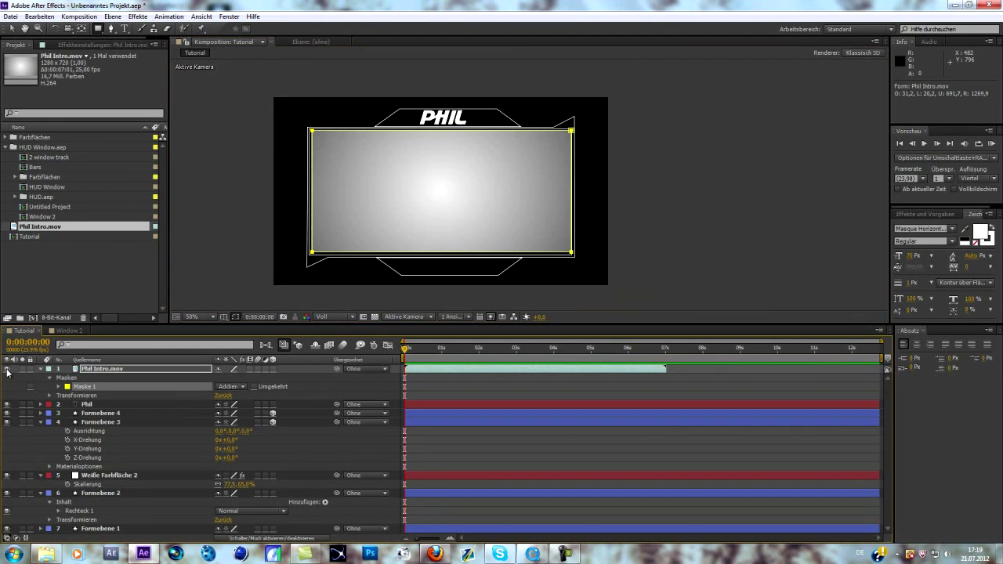
# - Feather Maske 1 by 33 px, set mask opacity to 85%, and move Phil Intro.mov below the grid
pyautogui.click(58, 387)
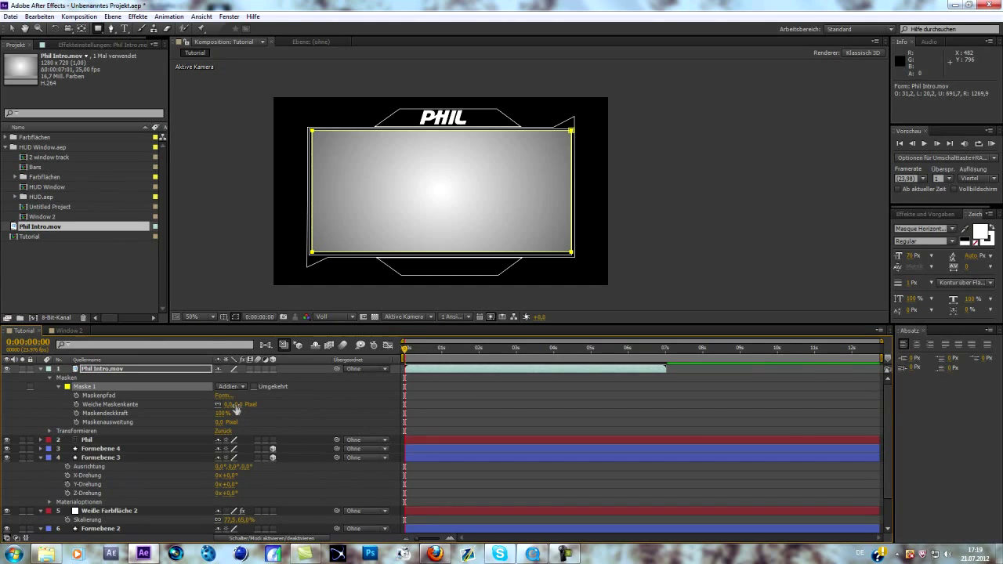
pyautogui.moveTo(236, 409); pyautogui.dragTo(280, 412)
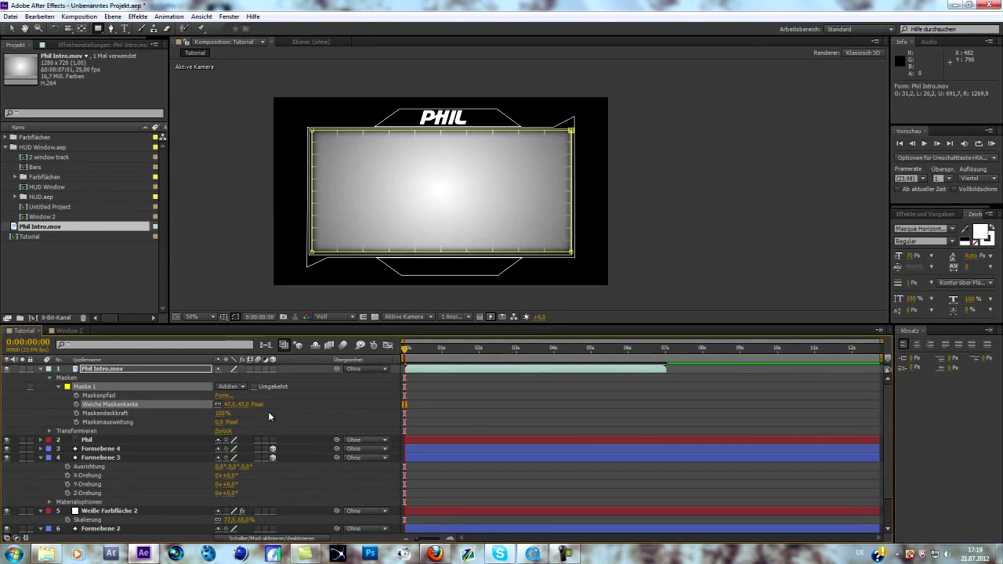
pyautogui.click(322, 394)
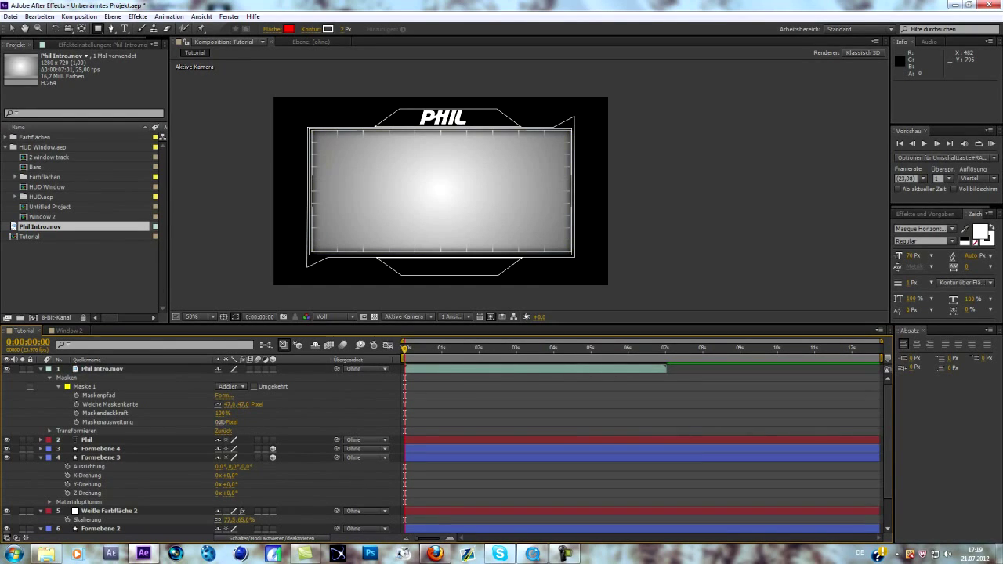
pyautogui.moveTo(220, 422)
pyautogui.mouseDown()
pyautogui.moveTo(194, 423)
pyautogui.moveTo(232, 431)
pyautogui.moveTo(231, 408)
pyautogui.mouseUp()
pyautogui.hotkey('ctrl', 'z')
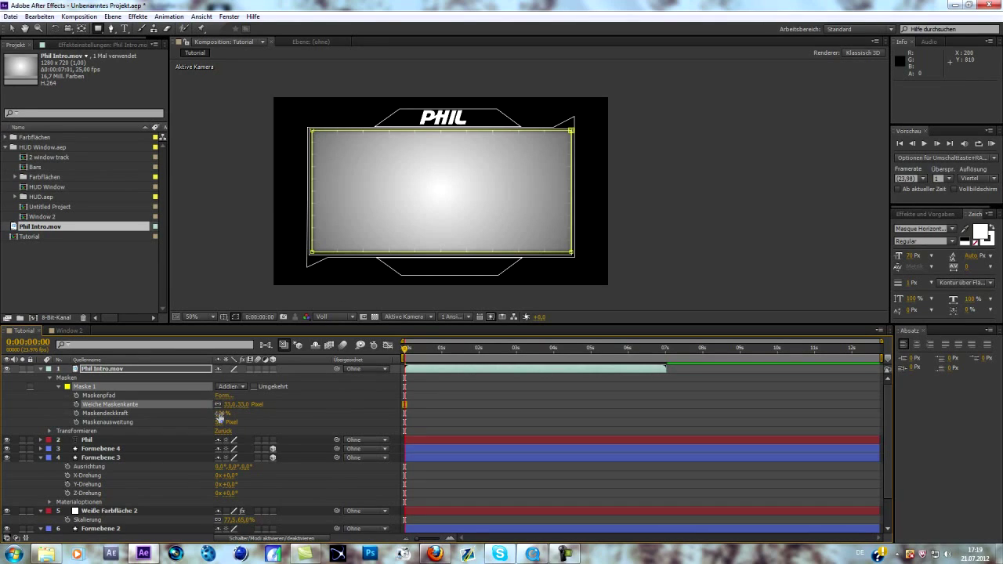
pyautogui.moveTo(222, 413); pyautogui.dragTo(213, 412)
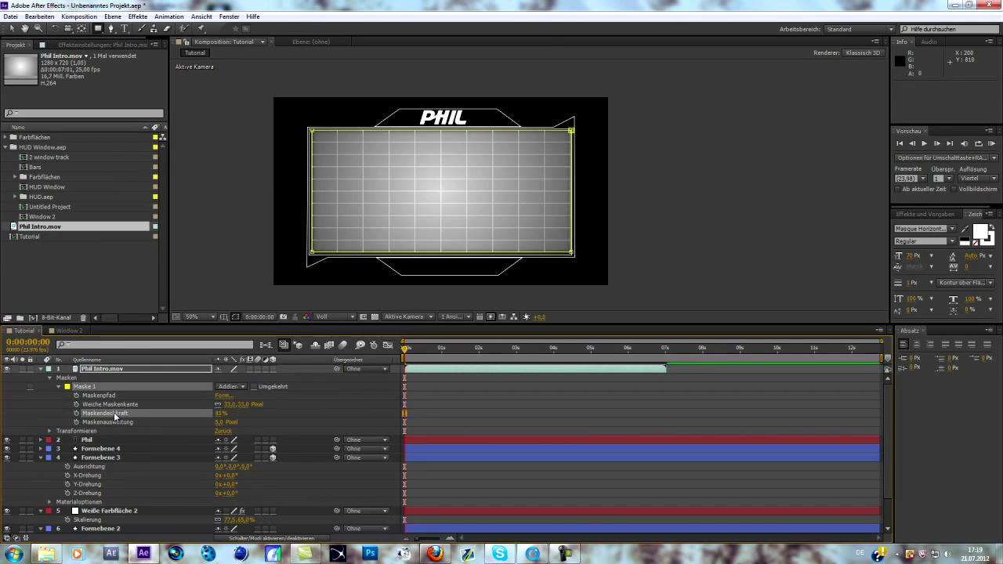
pyautogui.moveTo(102, 368); pyautogui.dragTo(103, 512)
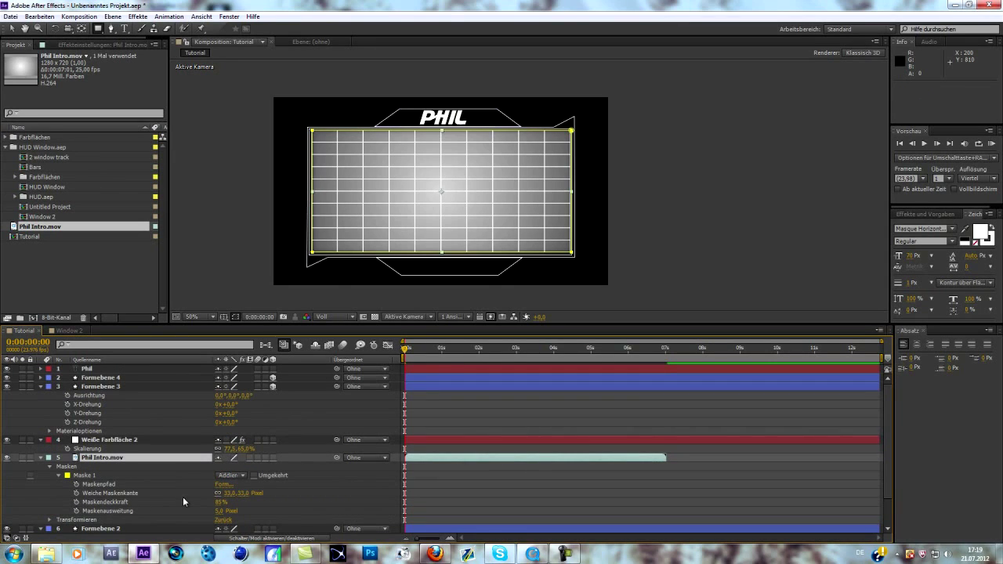
# - Scrub Weiße Farbfläche 2's opacity down to 12%, checking the video later in time
pyautogui.click(105, 441)
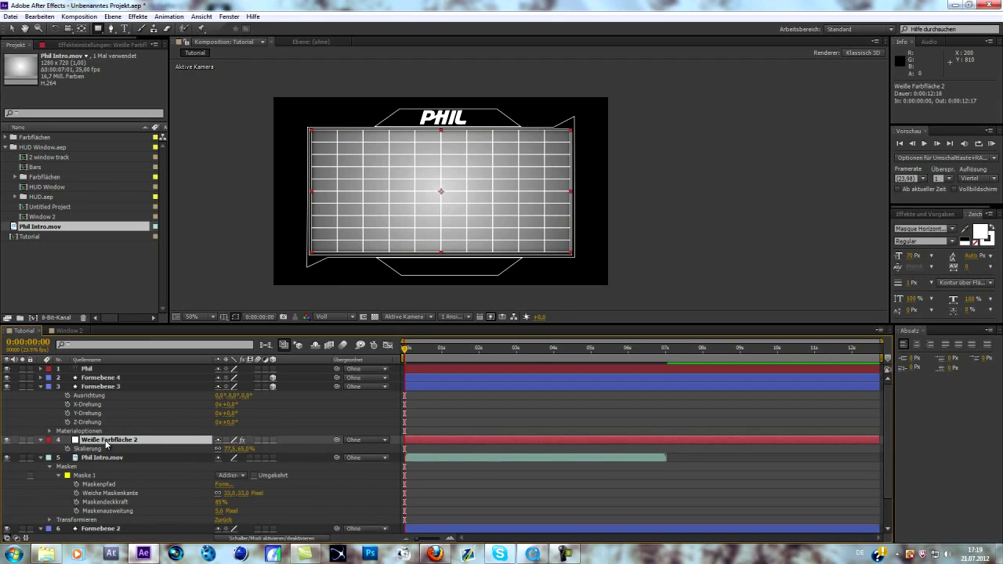
pyautogui.press('t')
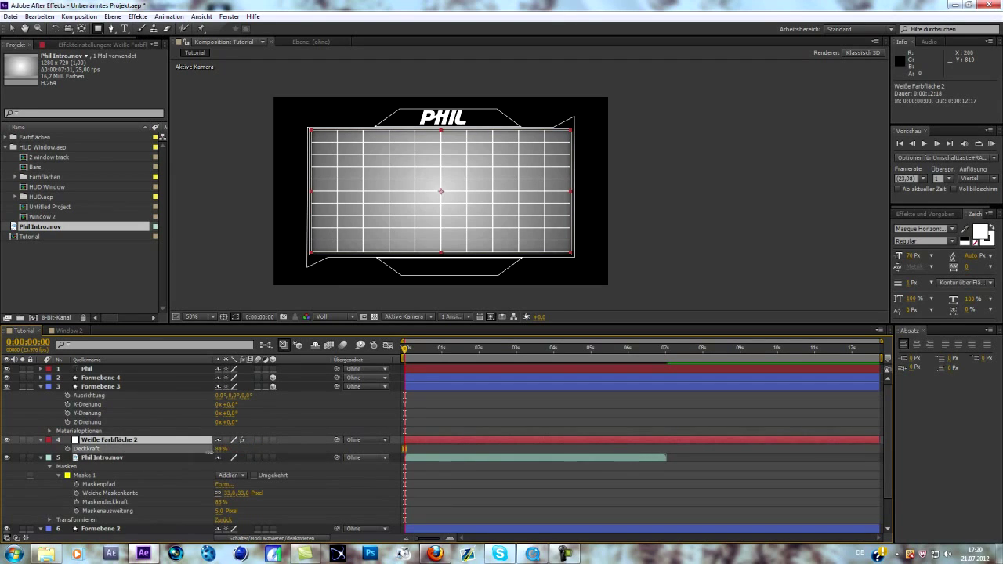
pyautogui.moveTo(210, 453); pyautogui.dragTo(179, 453)
pyautogui.moveTo(407, 349); pyautogui.dragTo(563, 365)
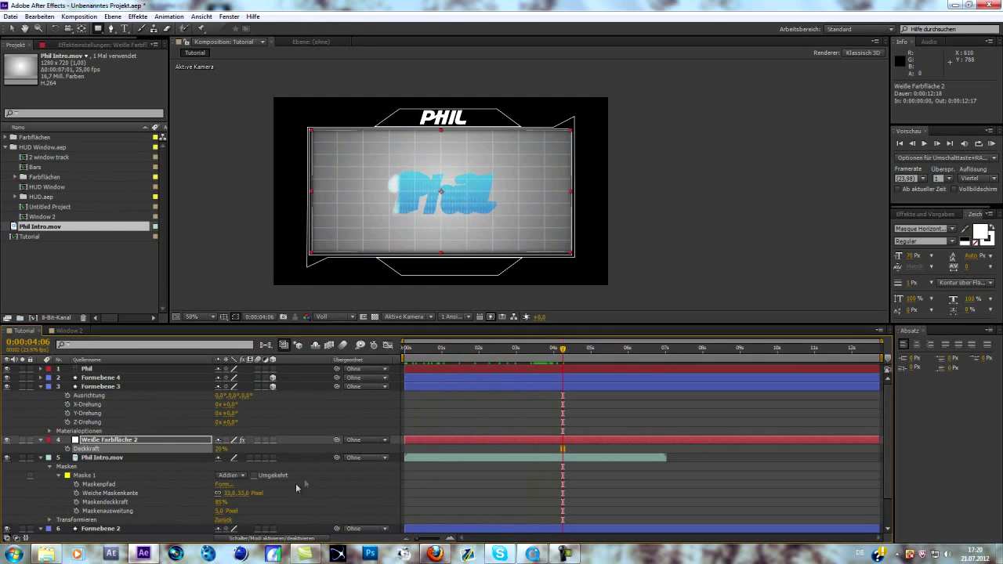
pyautogui.moveTo(220, 448); pyautogui.dragTo(227, 448)
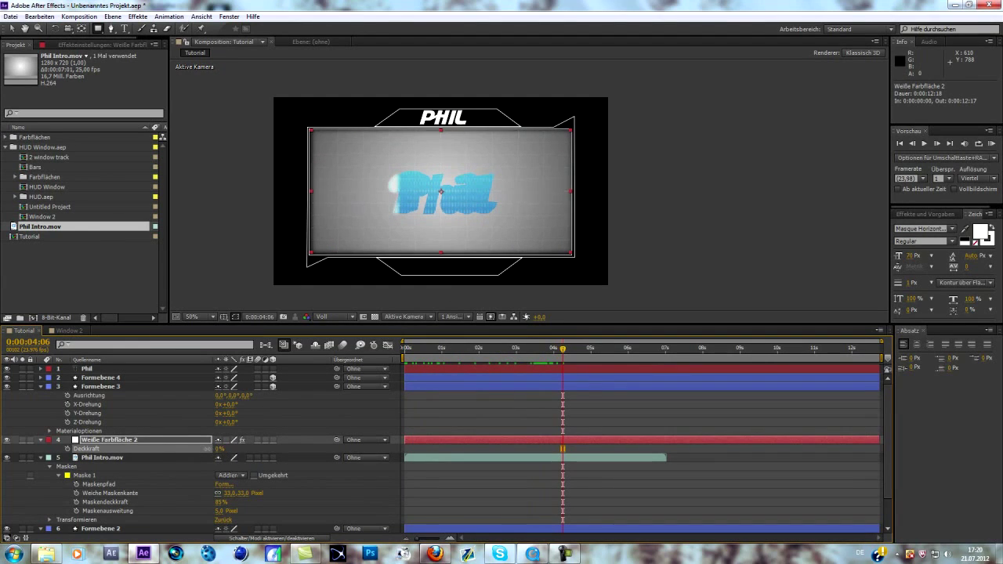
pyautogui.moveTo(218, 448); pyautogui.dragTo(216, 448)
pyautogui.click(67, 331)
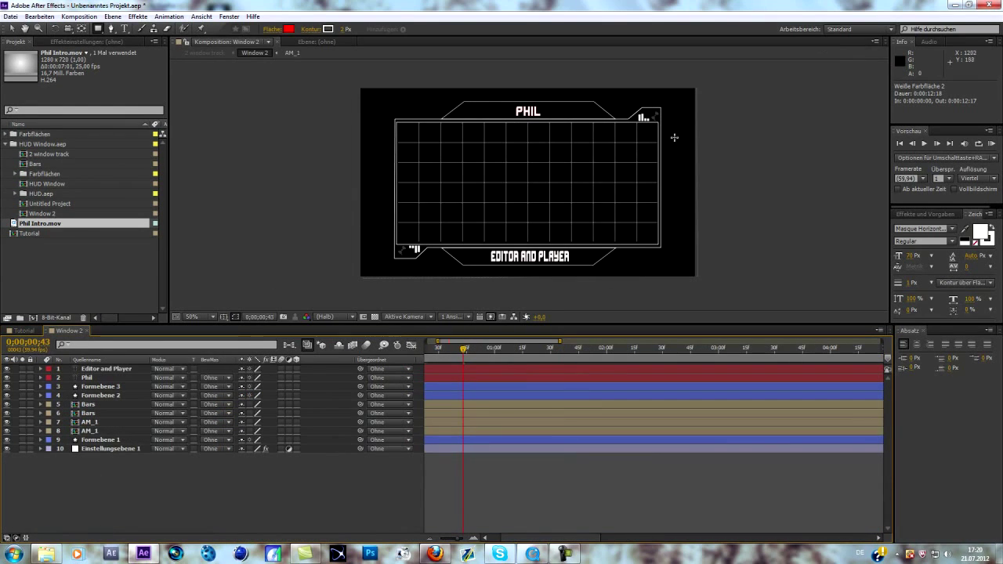
# - View Window 2 at 100% and step forward through its animation
pyautogui.press('.')
pyautogui.scroll(3, 673, 137)
pyautogui.hscroll(3, 548, 137)
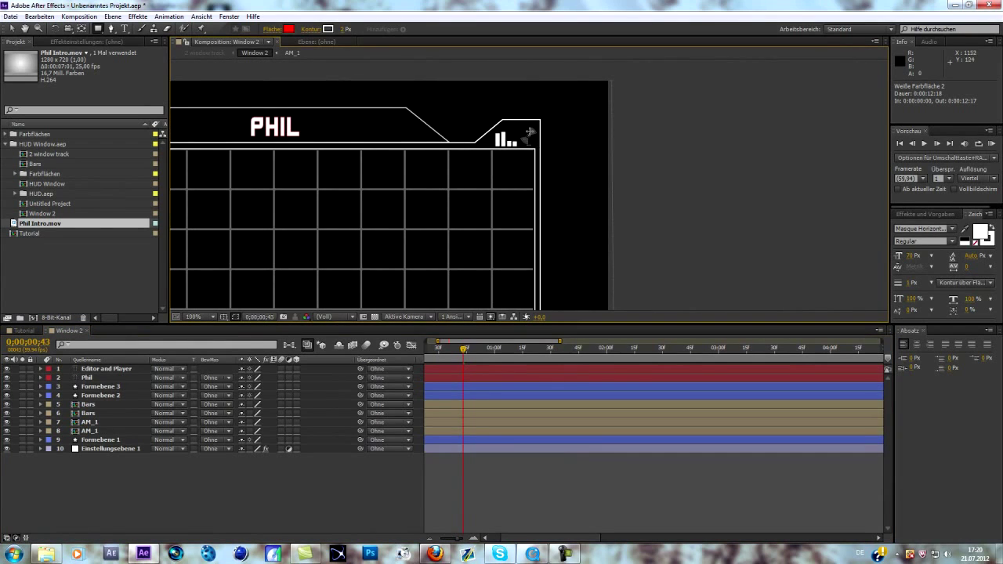
pyautogui.moveTo(466, 352); pyautogui.dragTo(632, 322)
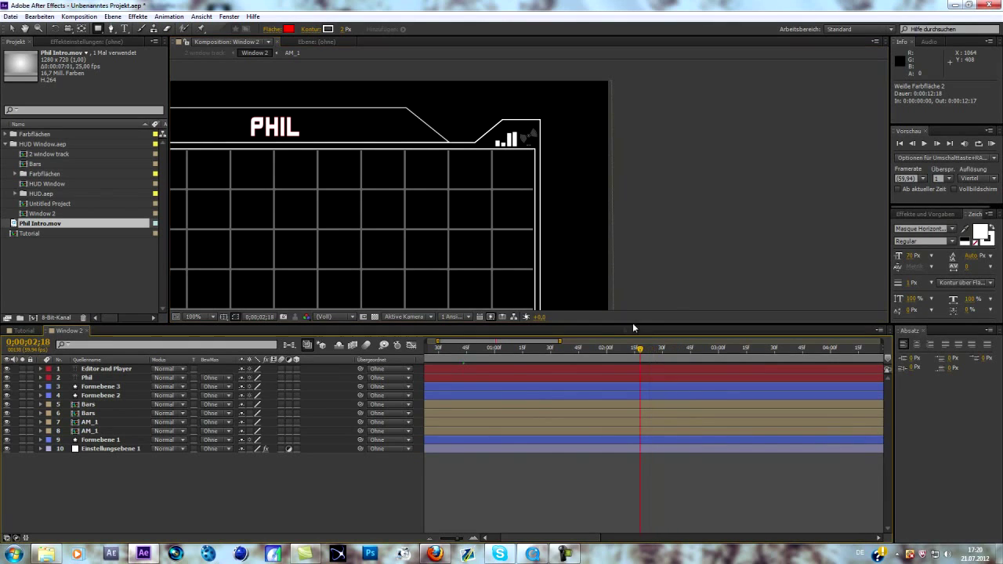
# - Expand the HUD.aep folder in the Project panel and open its _Final composition
pyautogui.click(15, 195)
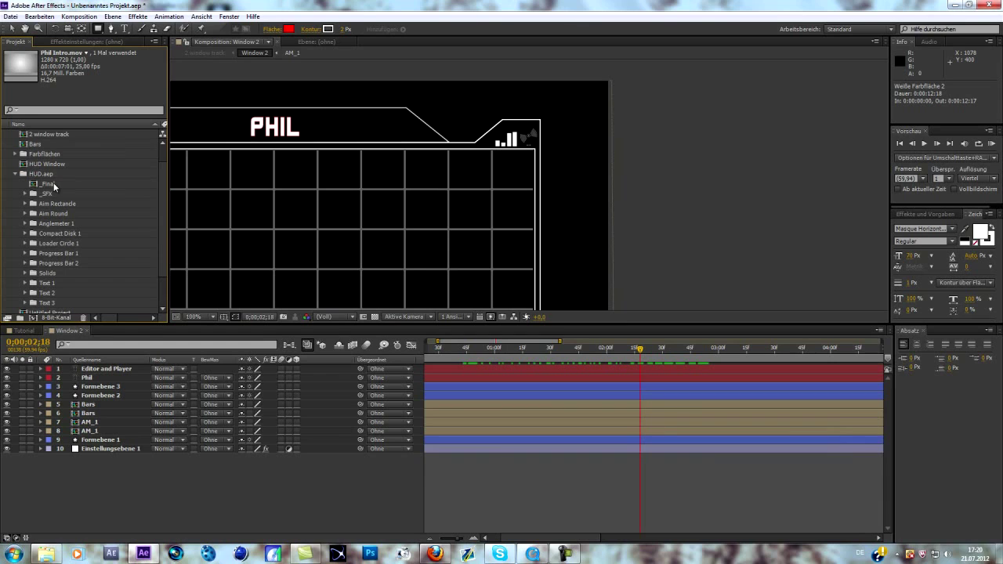
pyautogui.click(90, 407)
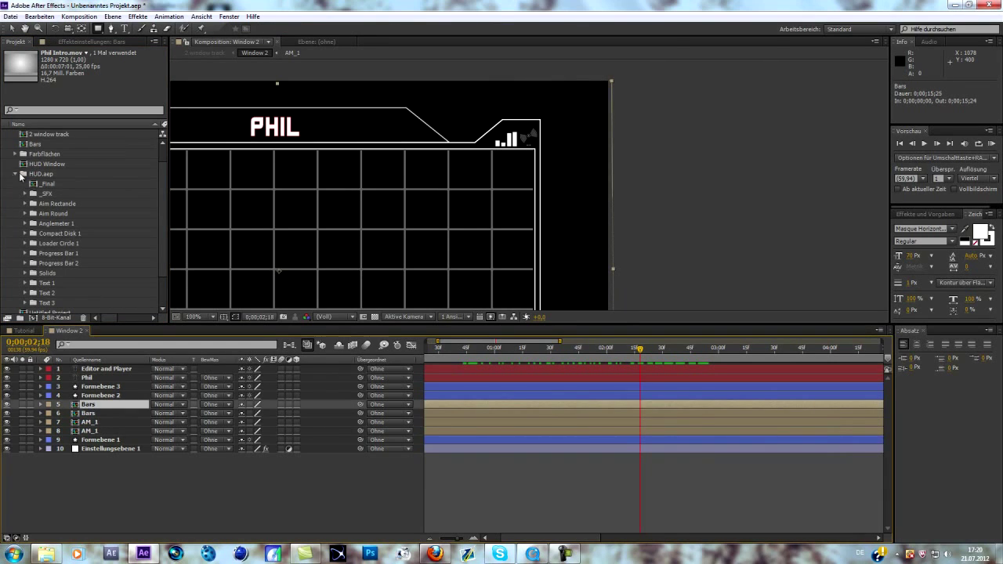
pyautogui.hotkey('ctrl', 'i')
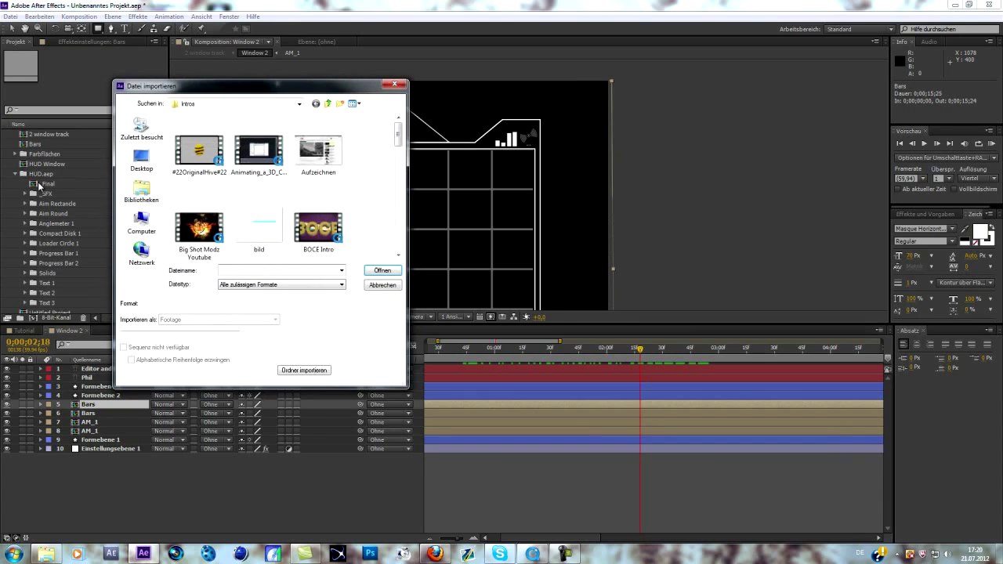
pyautogui.click(394, 85)
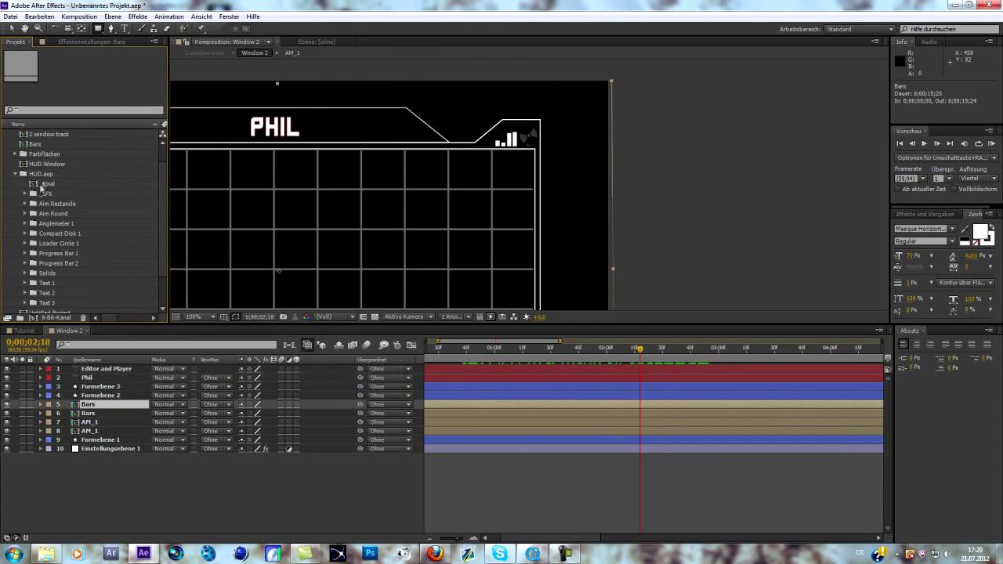
pyautogui.doubleClick(48, 184)
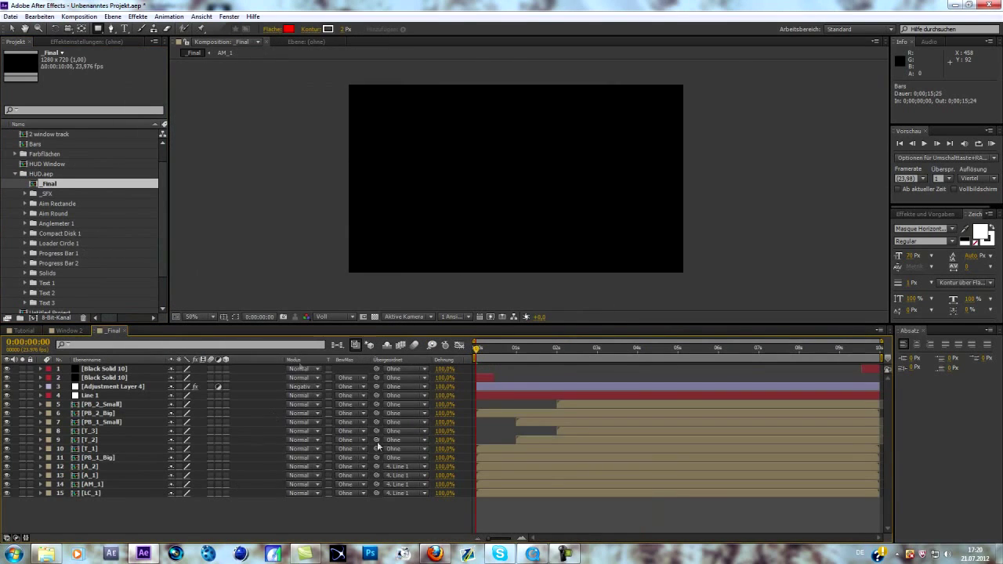
# - Scrub _Final forward to 0:00:03:16 to preview the loaders, progress bars and text blocks
pyautogui.moveTo(477, 357); pyautogui.dragTo(625, 349)
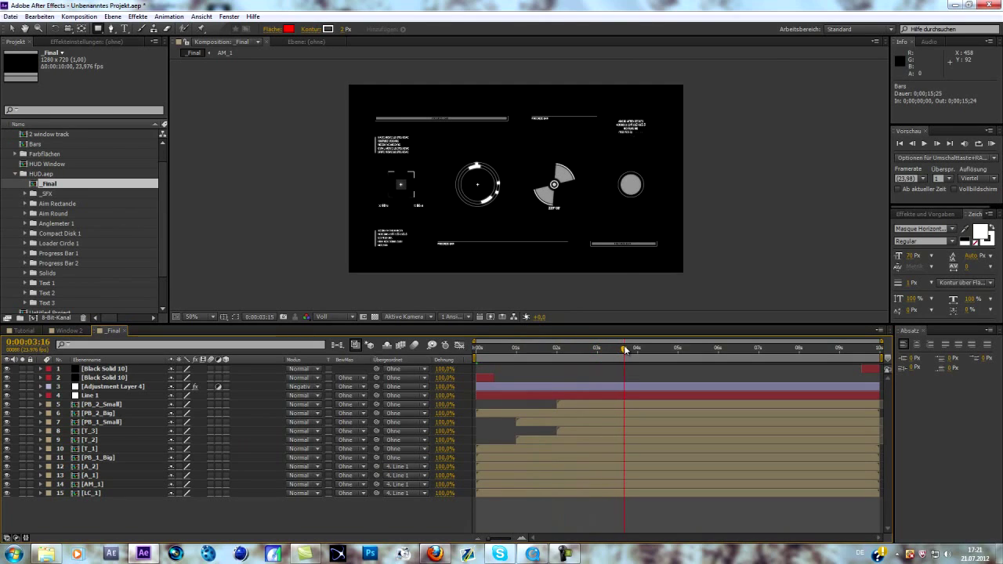